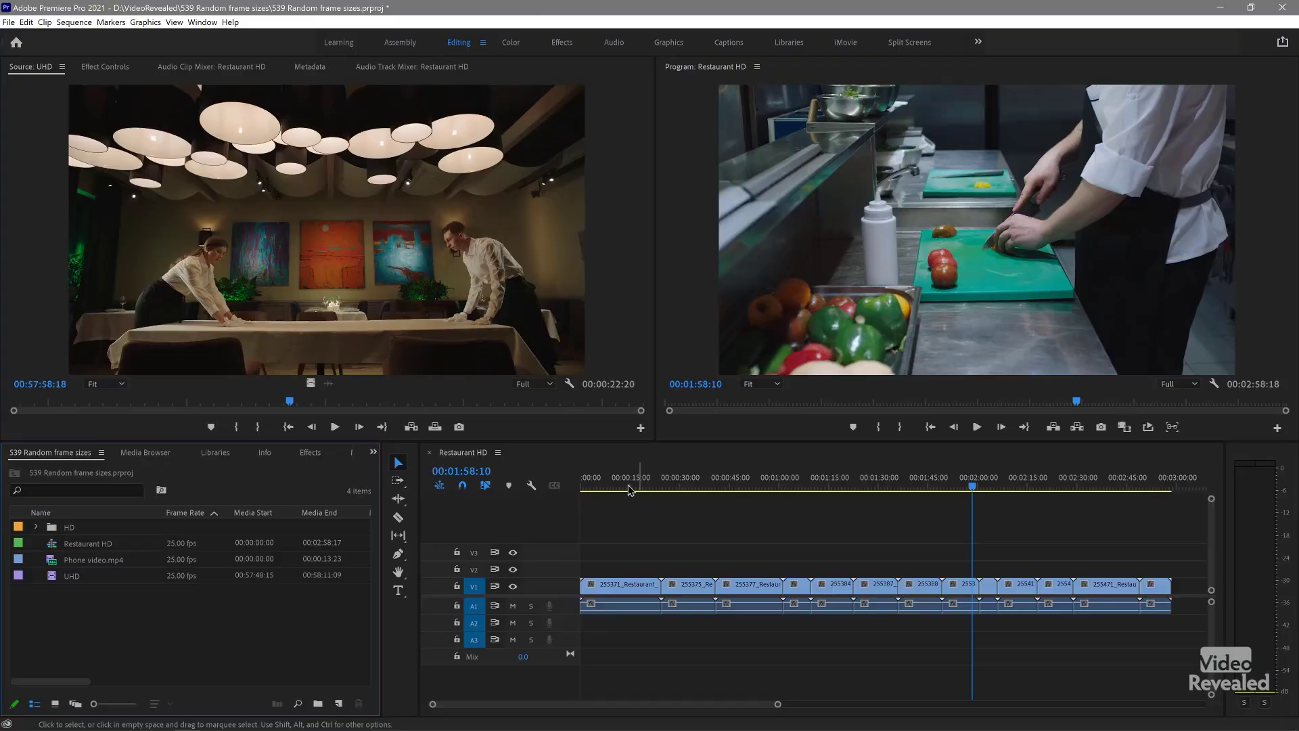
Step: Scrub through the Restaurant HD sequence to preview its kitchen clips
{"action": "left_click_drag", "start_coordinate": [628, 486], "coordinate": [1003, 482]}
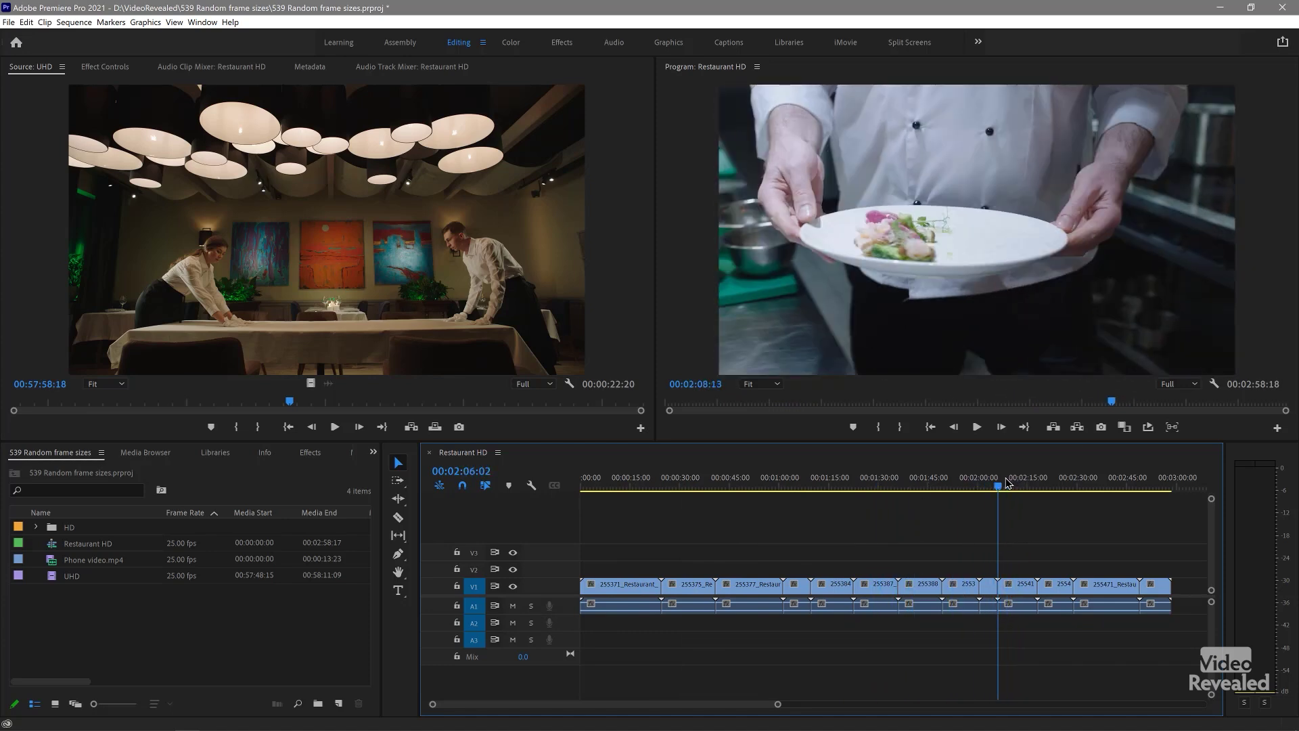
Step: Preview the UHD clip in the Source monitor and insert it on V1 at the playhead
{"action": "double_click", "coordinate": [54, 584]}
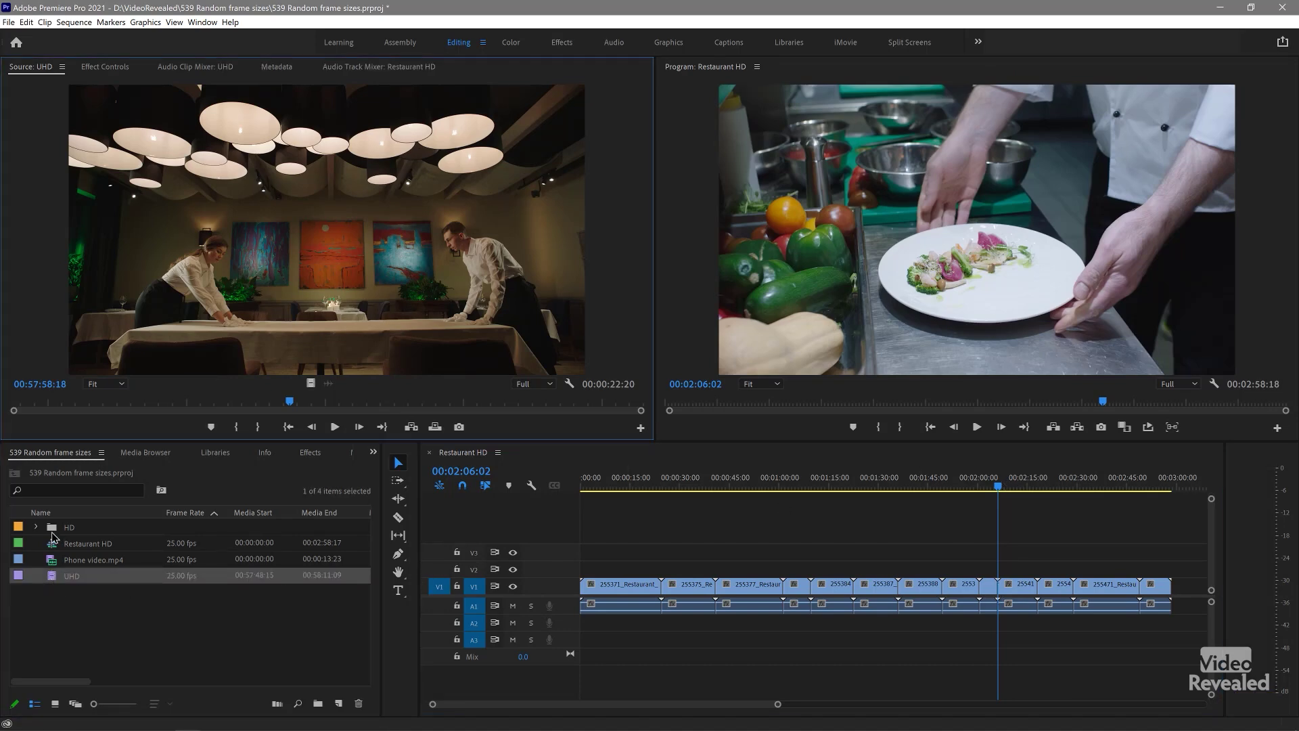
{"action": "left_click_drag", "start_coordinate": [39, 410], "coordinate": [395, 411]}
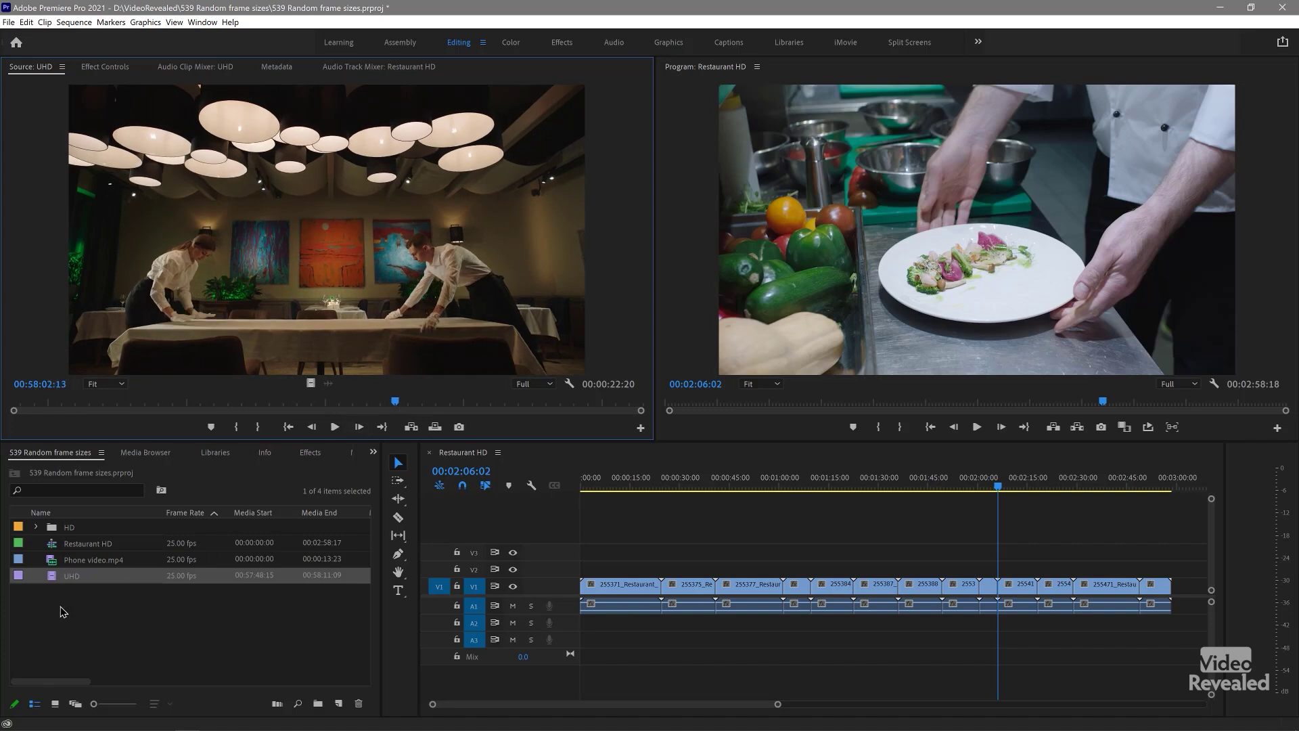
{"action": "left_click_drag", "start_coordinate": [52, 580], "coordinate": [1007, 603]}
{"action": "key", "text": "ctrl"}
Step: Review the sequence around the inserted UHD clip and bring up the clip's options
{"action": "scroll", "coordinate": [947, 520], "scroll_direction": "right", "scroll_amount": 6}
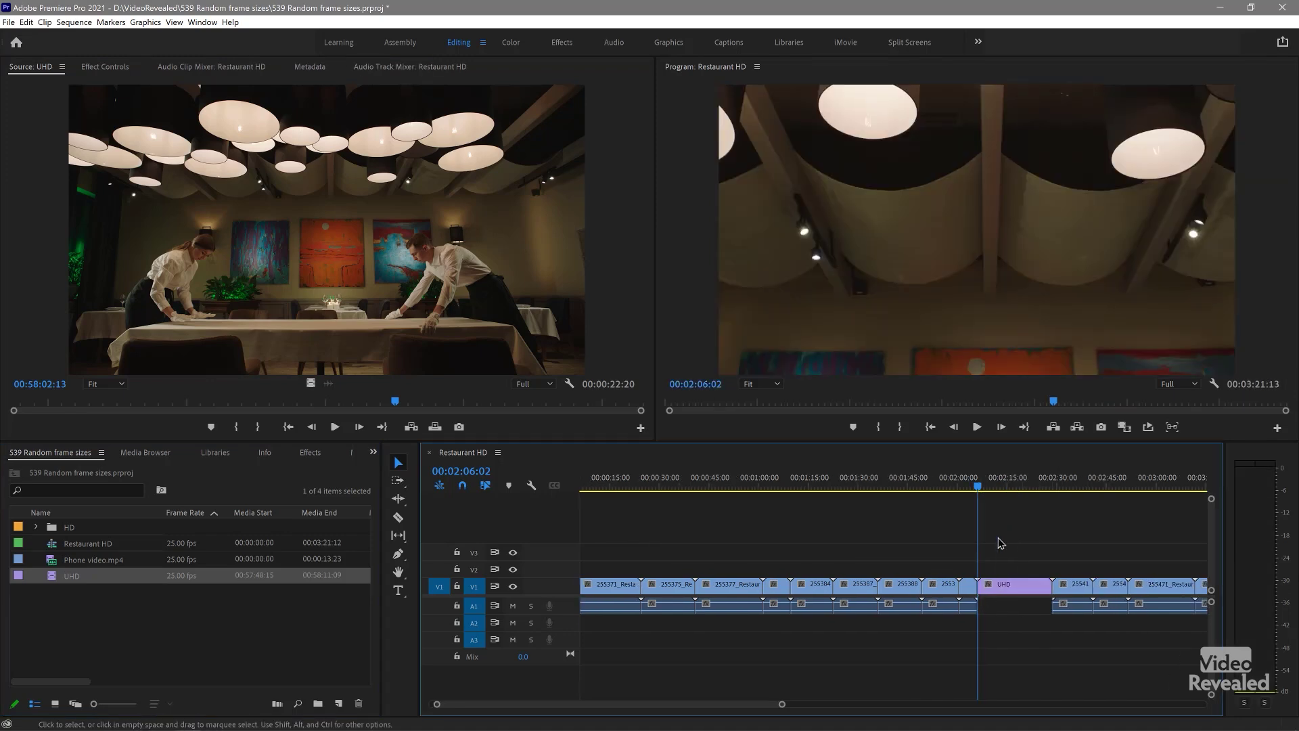
{"action": "mouse_move", "coordinate": [720, 489]}
{"action": "left_mouse_down"}
{"action": "mouse_move", "coordinate": [742, 491]}
{"action": "mouse_move", "coordinate": [728, 494]}
{"action": "left_mouse_up"}
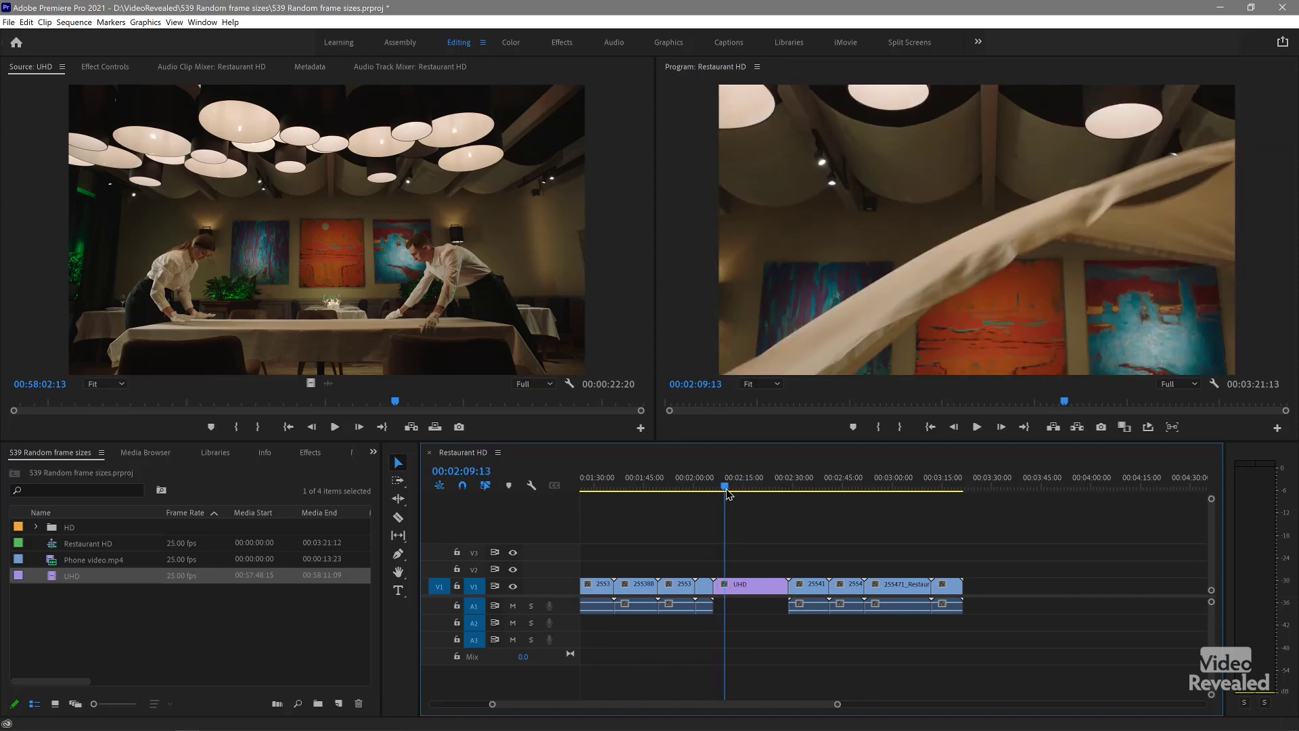
{"action": "left_click_drag", "start_coordinate": [78, 410], "coordinate": [138, 406]}
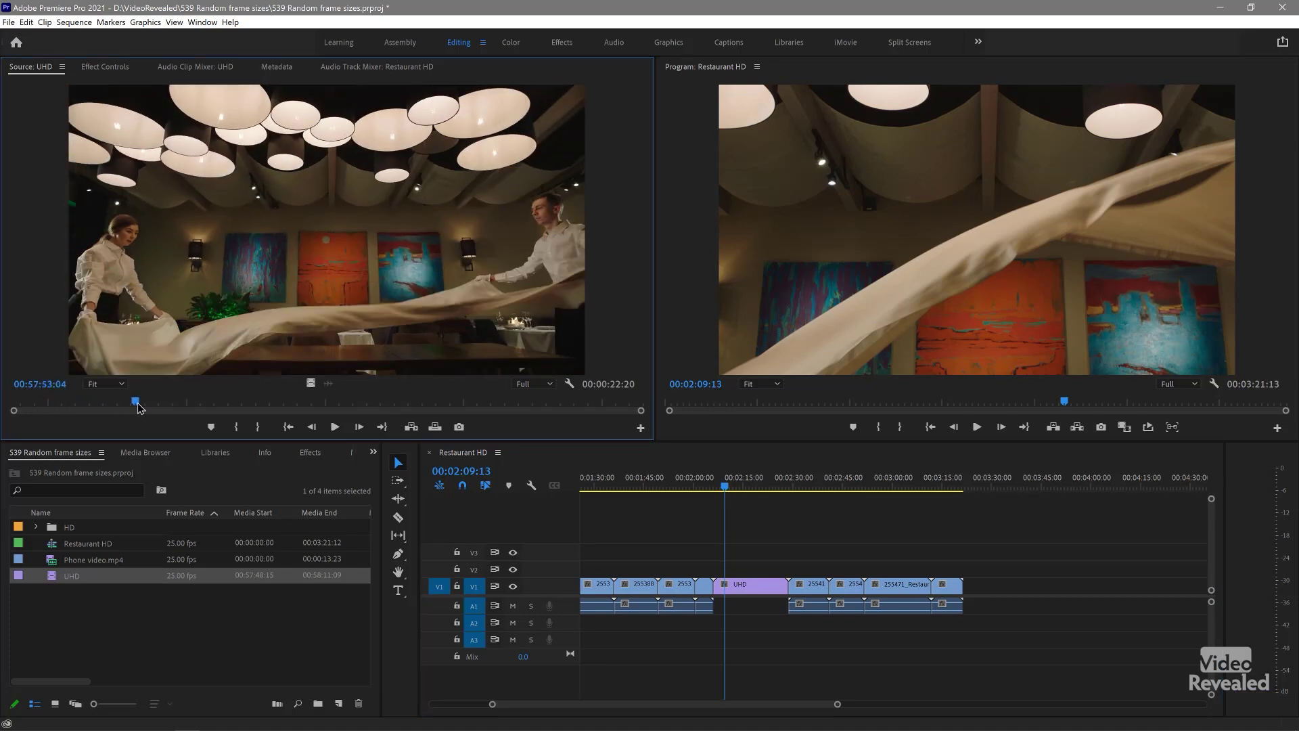
{"action": "left_click_drag", "start_coordinate": [719, 489], "coordinate": [763, 501]}
{"action": "right_click", "coordinate": [770, 589]}
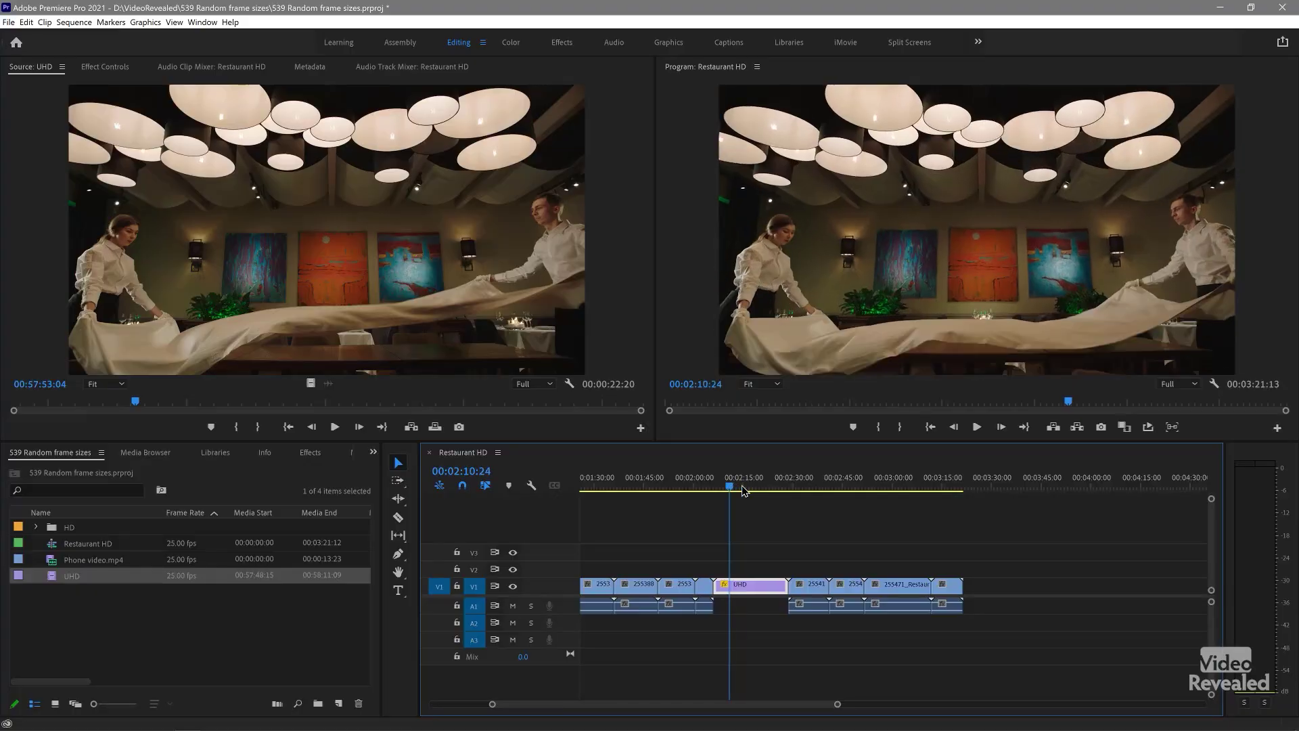
Step: Play back the HD sequence to review the edit
{"action": "key", "text": "shift+k"}
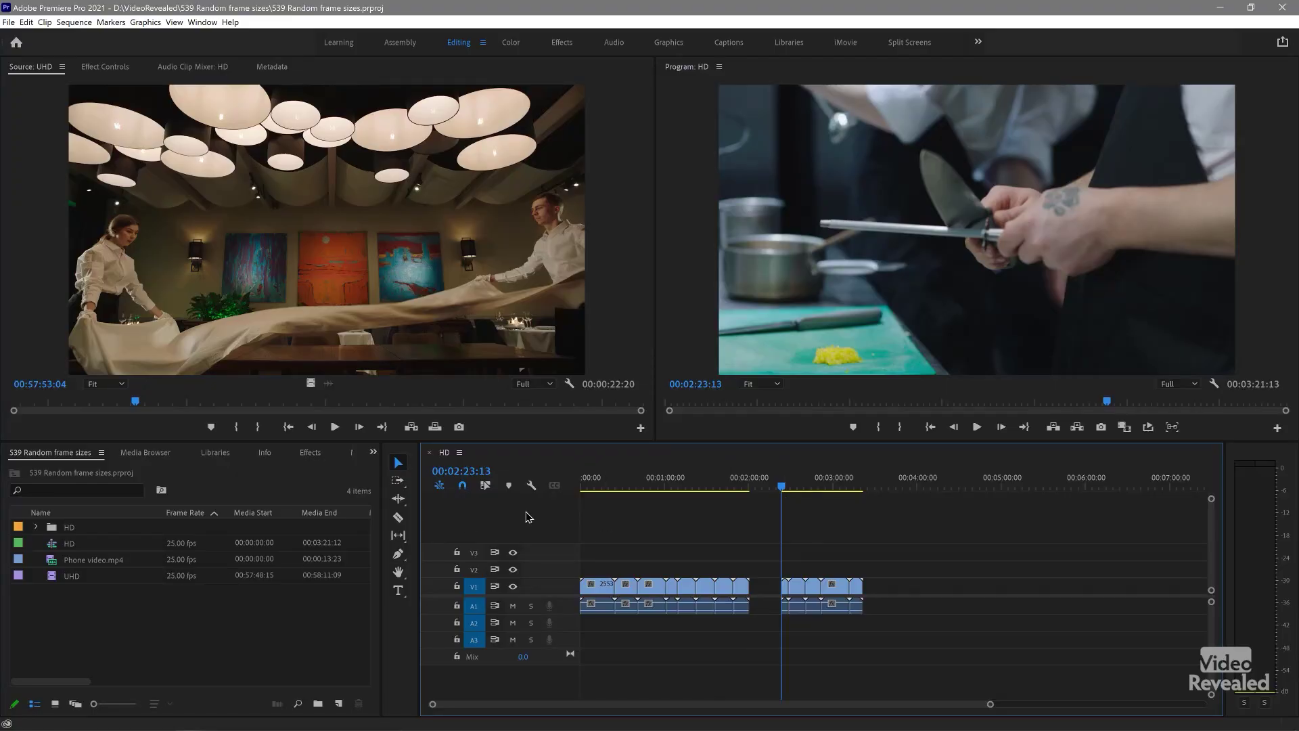
Step: Duplicate the HD sequence, rename the copy 'Table', and select all its track clips
{"action": "right_click", "coordinate": [52, 548]}
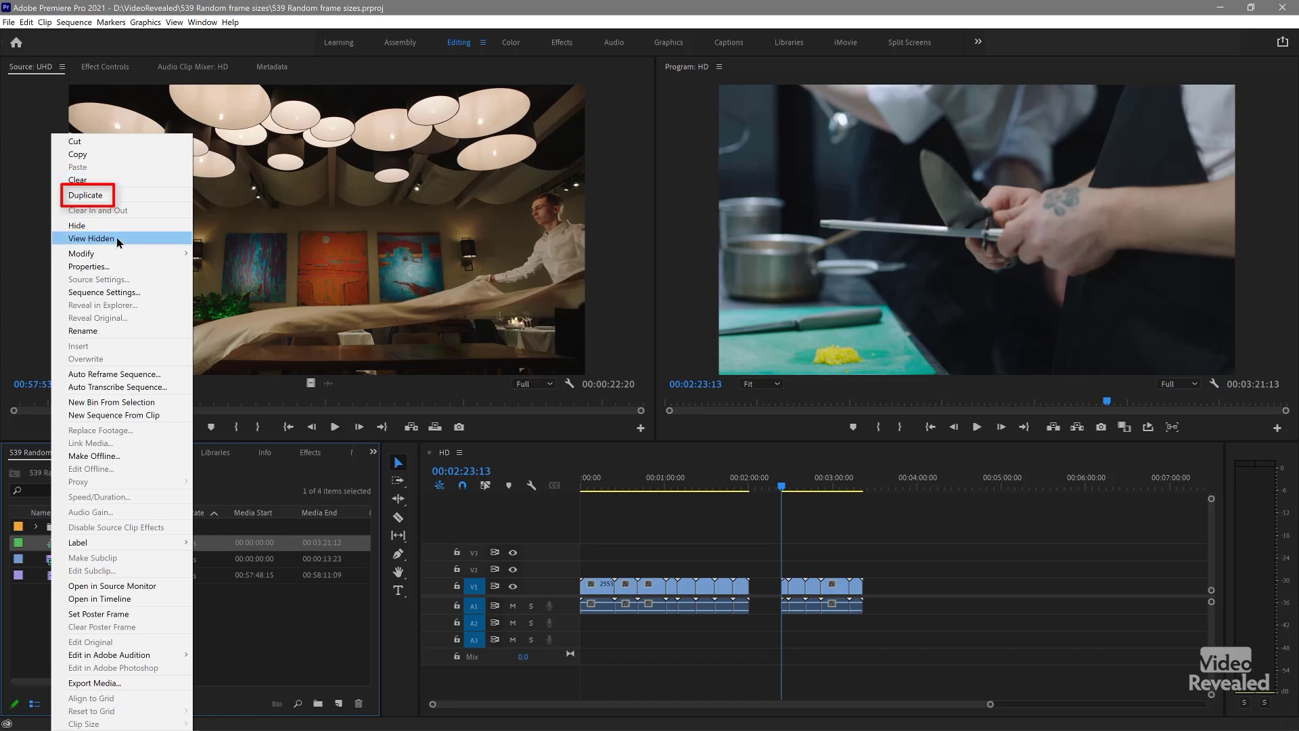
{"action": "left_click", "coordinate": [119, 198]}
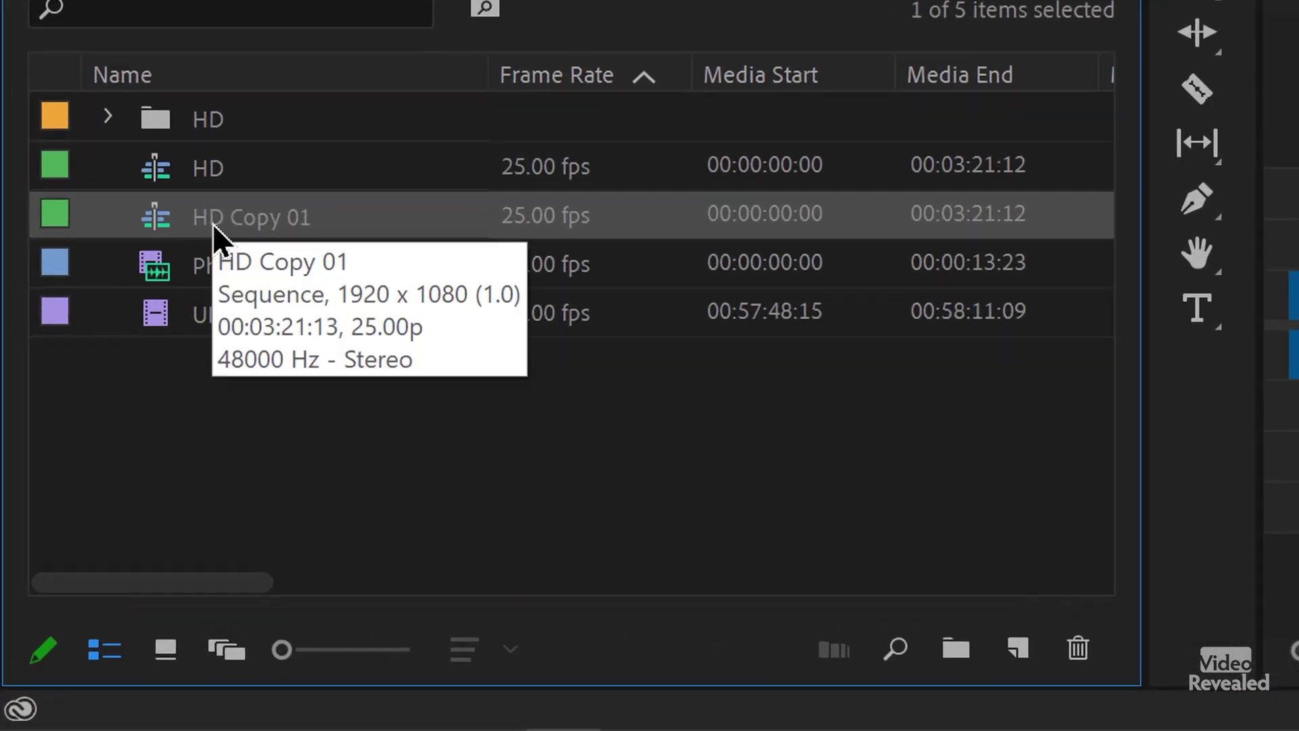
{"action": "left_click", "coordinate": [212, 223]}
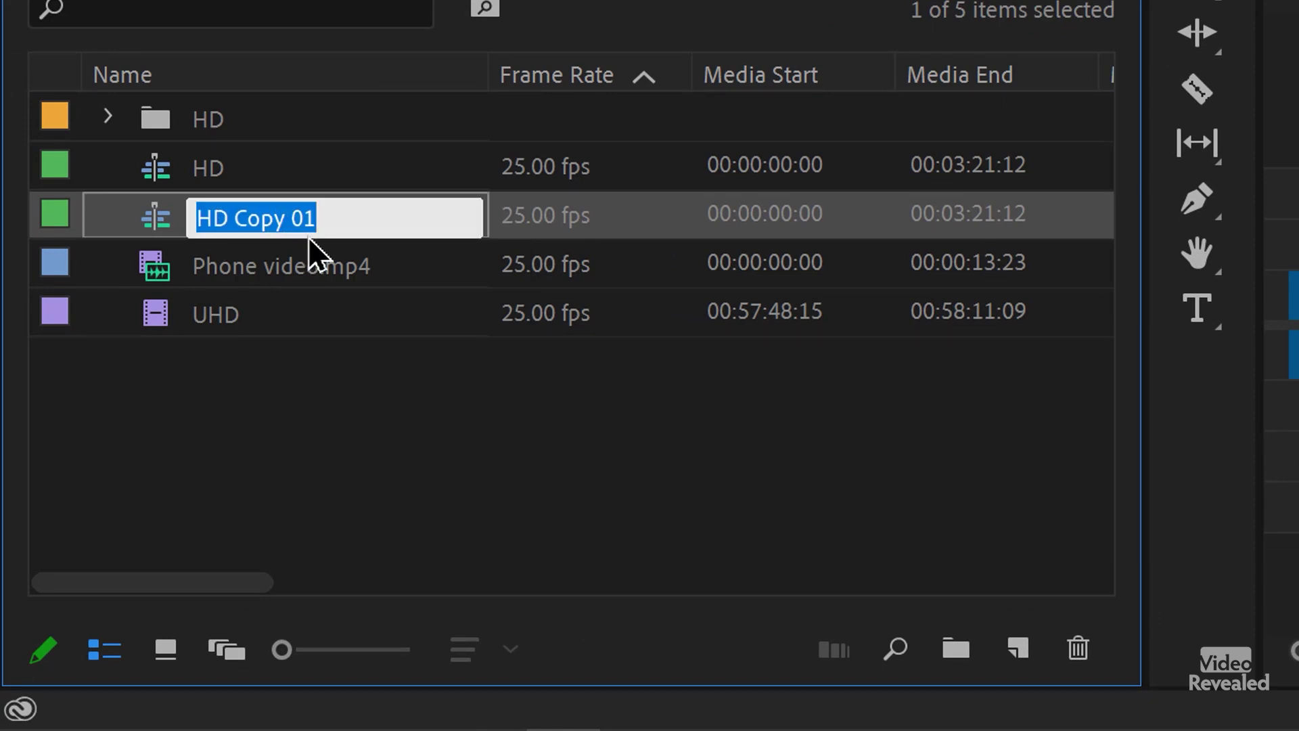
{"action": "type", "text": "Ta"}
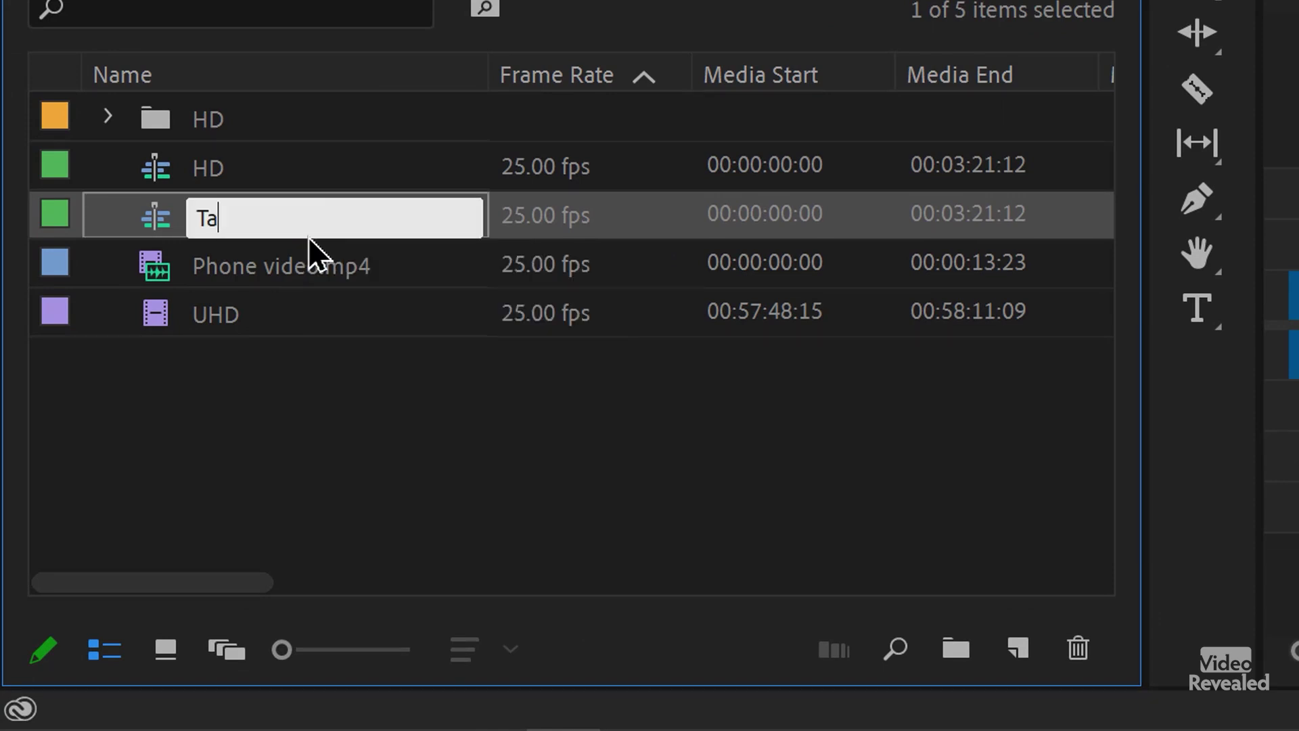
{"action": "type", "text": "ble"}
{"action": "key", "text": "Tab"}
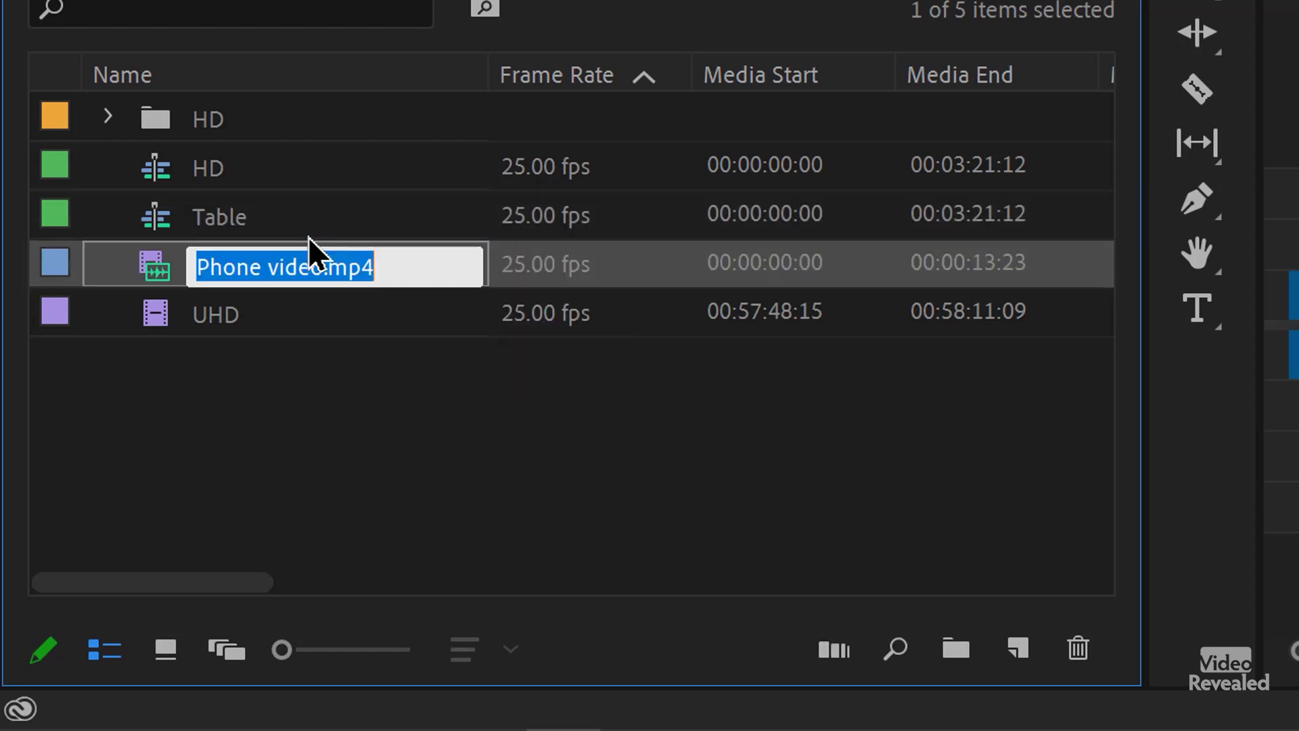
{"action": "left_click", "coordinate": [150, 232]}
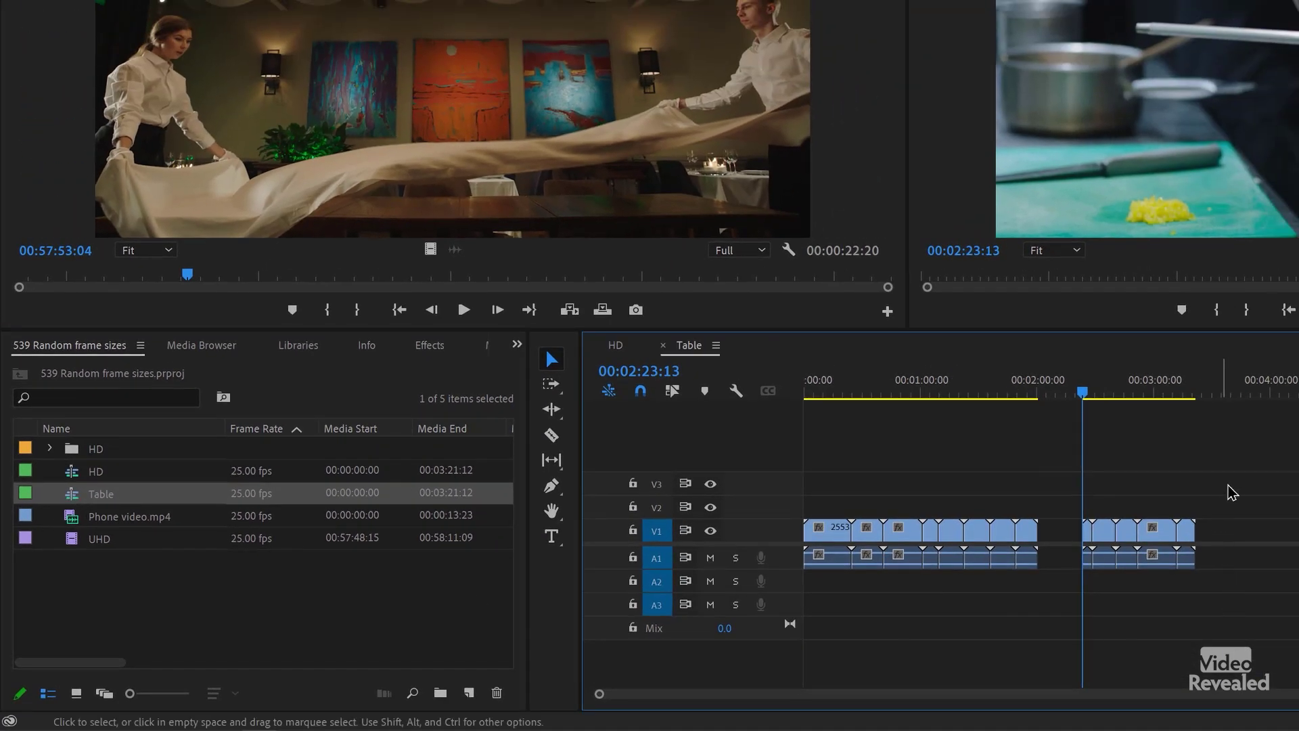
{"action": "left_click_drag", "start_coordinate": [1231, 491], "coordinate": [735, 629]}
Step: Clear the Table sequence and place the UHD clip on V1, keeping the existing HD settings
{"action": "key", "text": "Delete"}
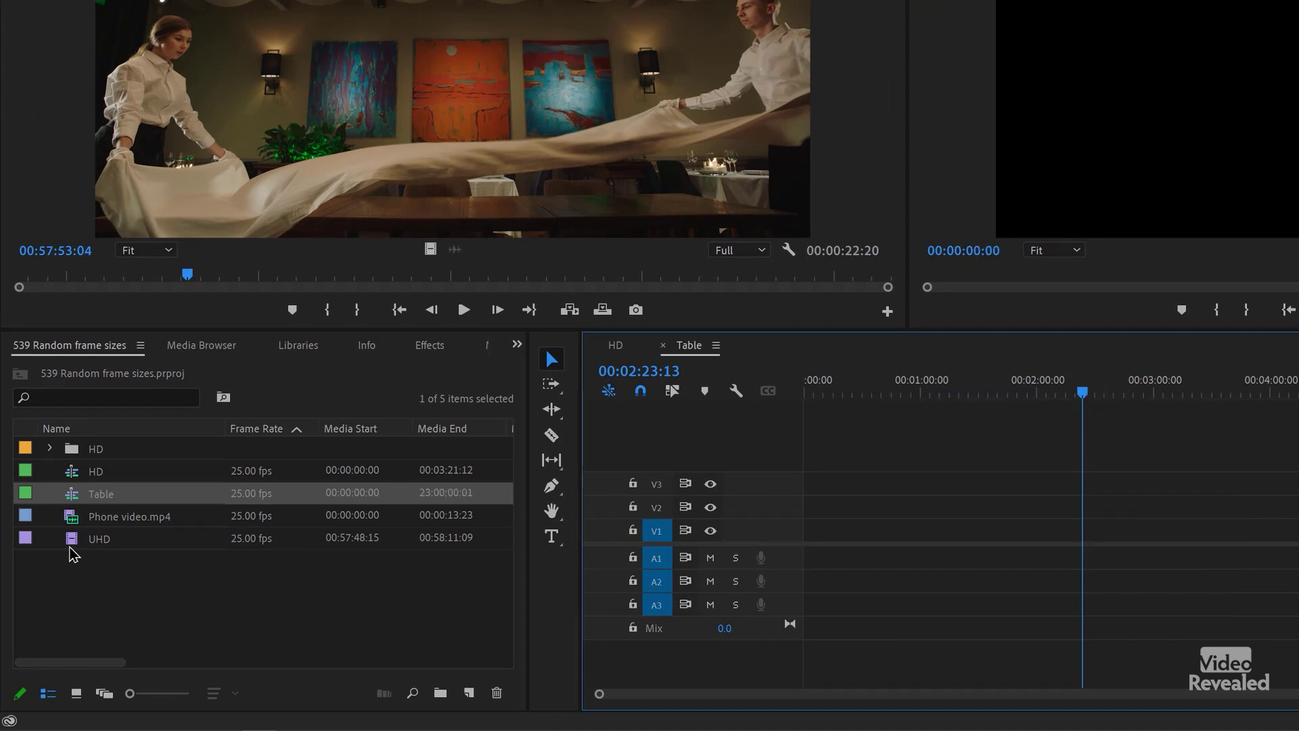
{"action": "left_click", "coordinate": [73, 542]}
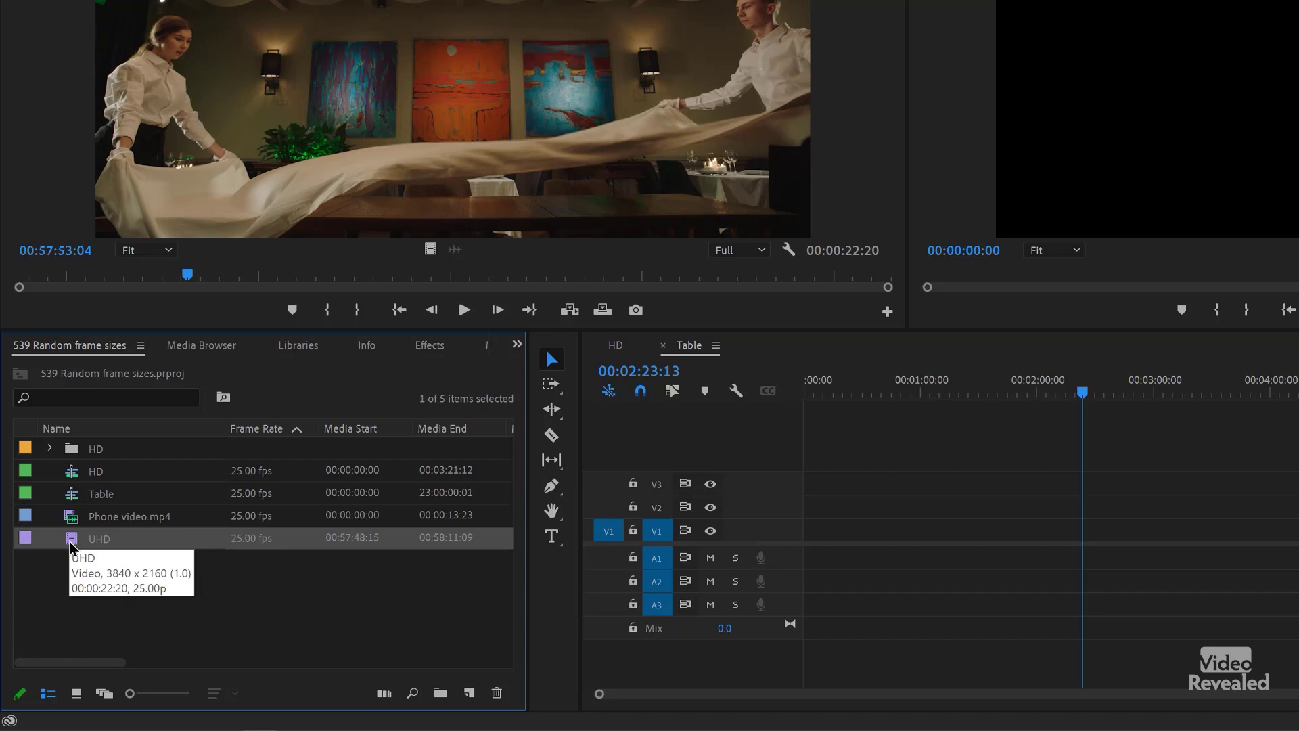
{"action": "left_click_drag", "start_coordinate": [73, 545], "coordinate": [277, 512]}
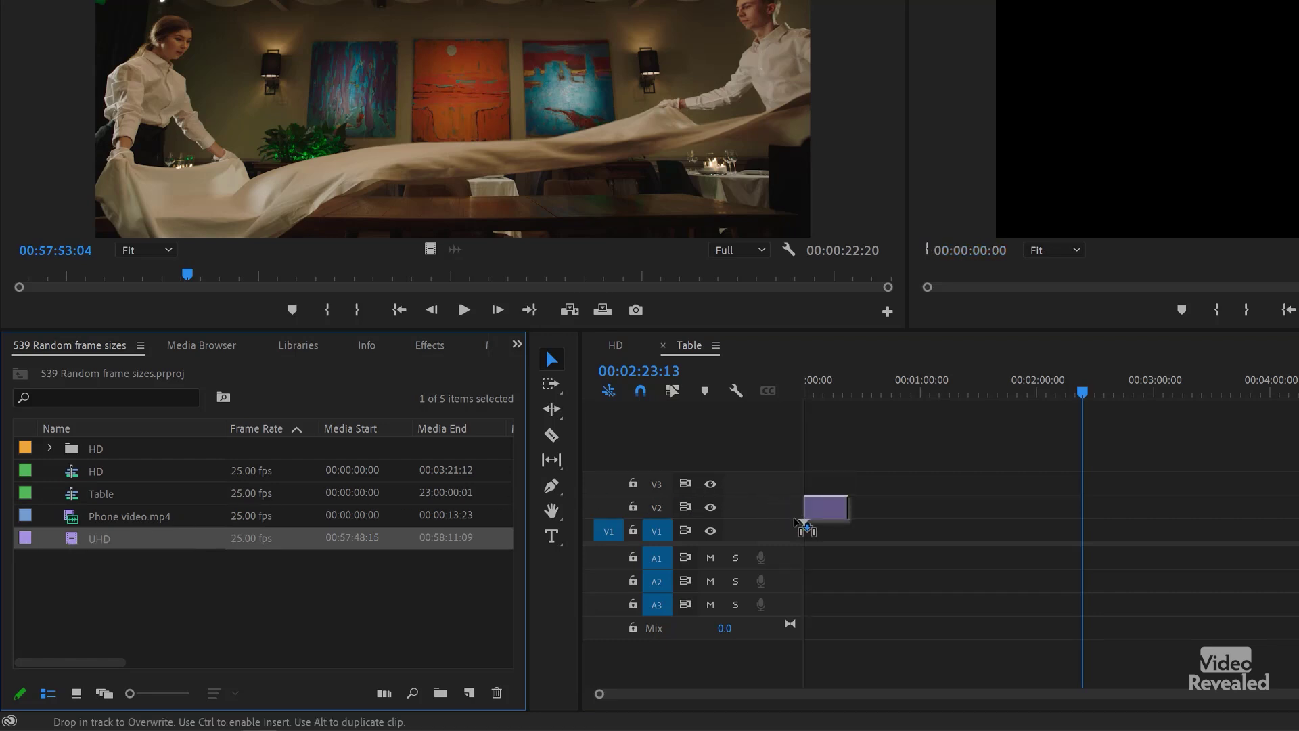
{"action": "left_click_drag", "start_coordinate": [798, 531], "coordinate": [798, 531]}
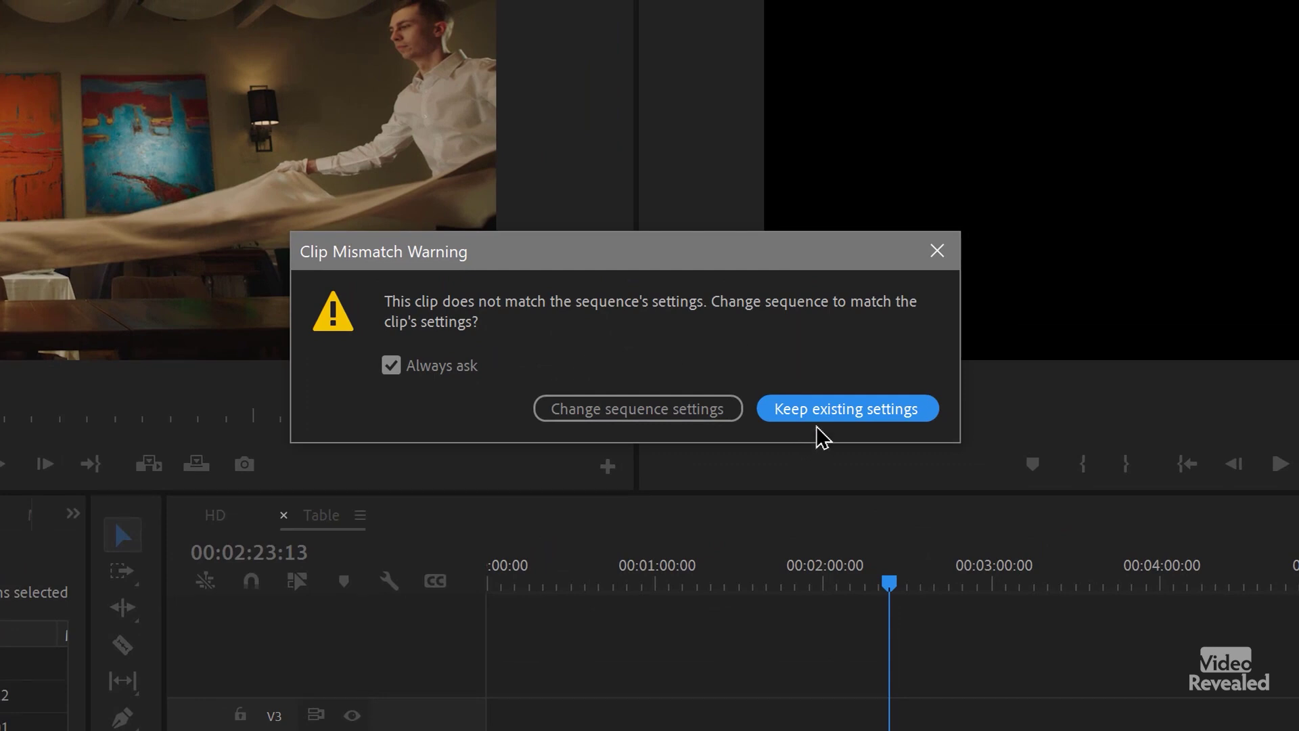
{"action": "left_click", "coordinate": [848, 409]}
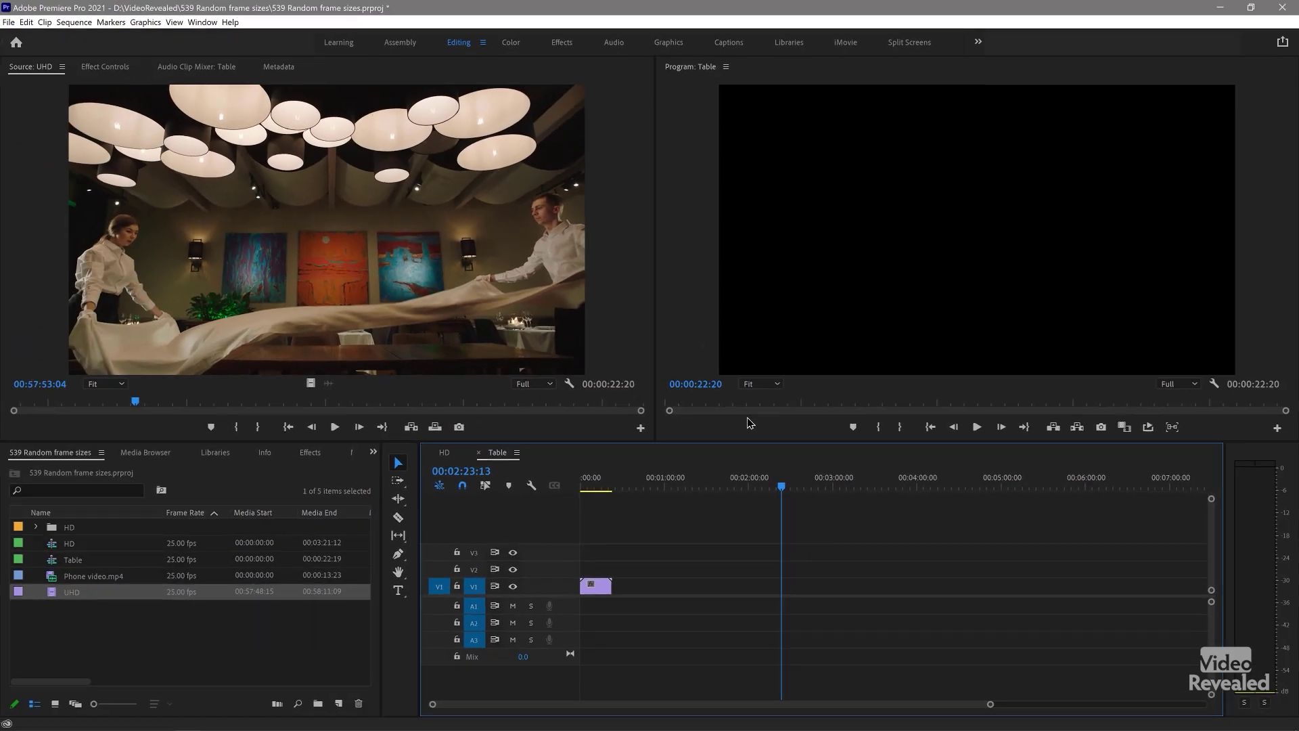
{"action": "key", "text": "Home"}
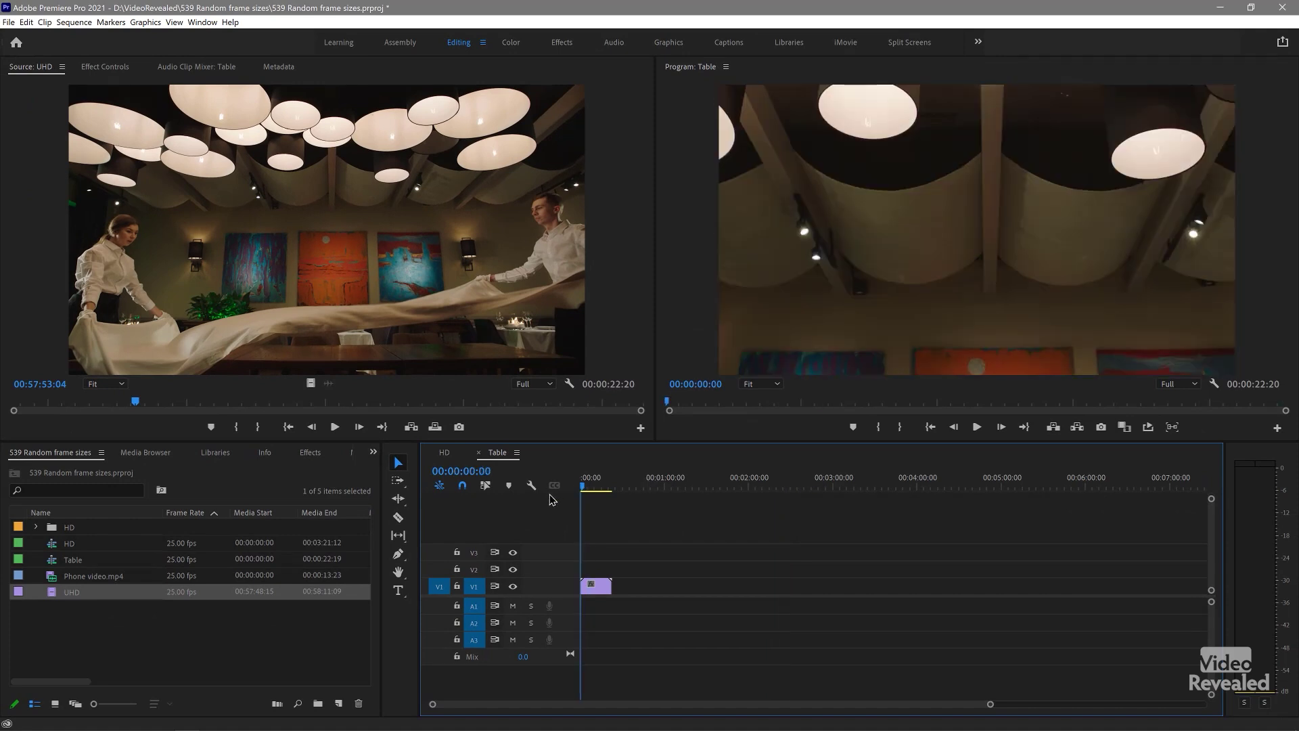
{"action": "key", "text": "backslash"}
Step: Set the UHD clip to the frame size in Table, then close the Table sequence
{"action": "left_click_drag", "start_coordinate": [637, 486], "coordinate": [798, 498]}
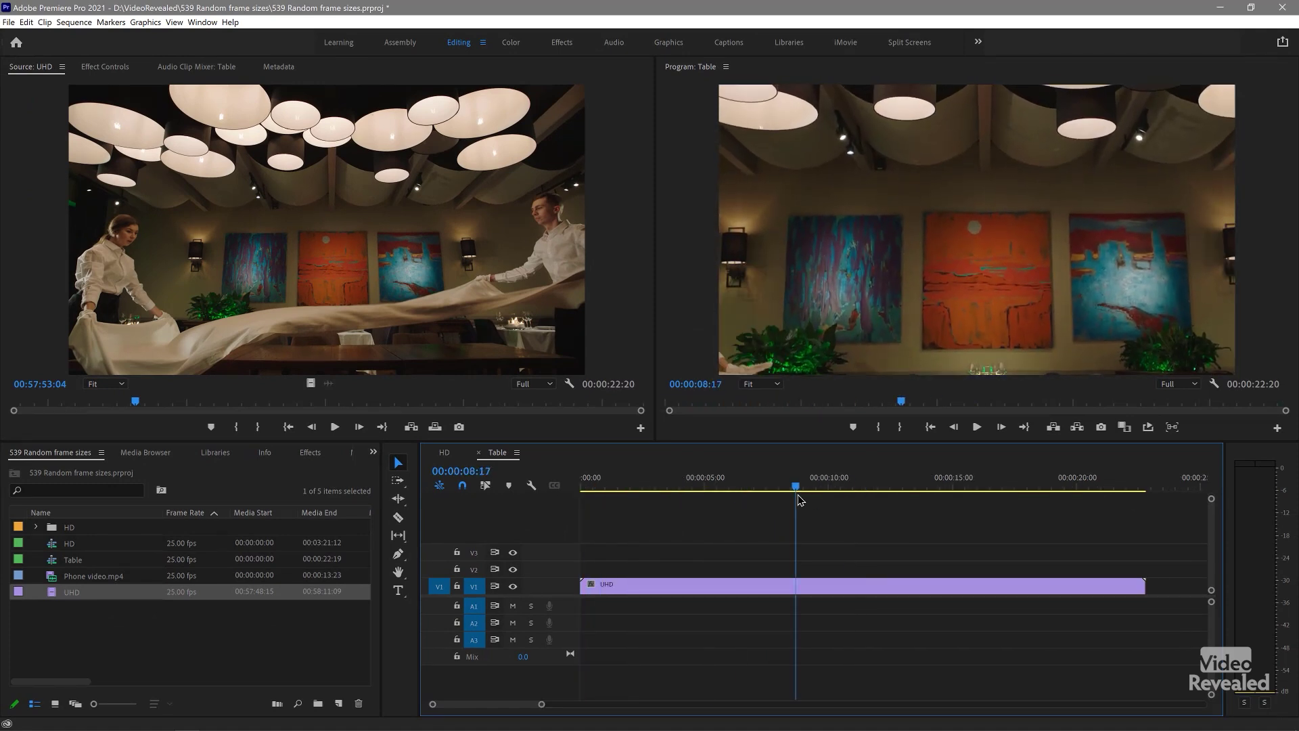
{"action": "right_click", "coordinate": [791, 588]}
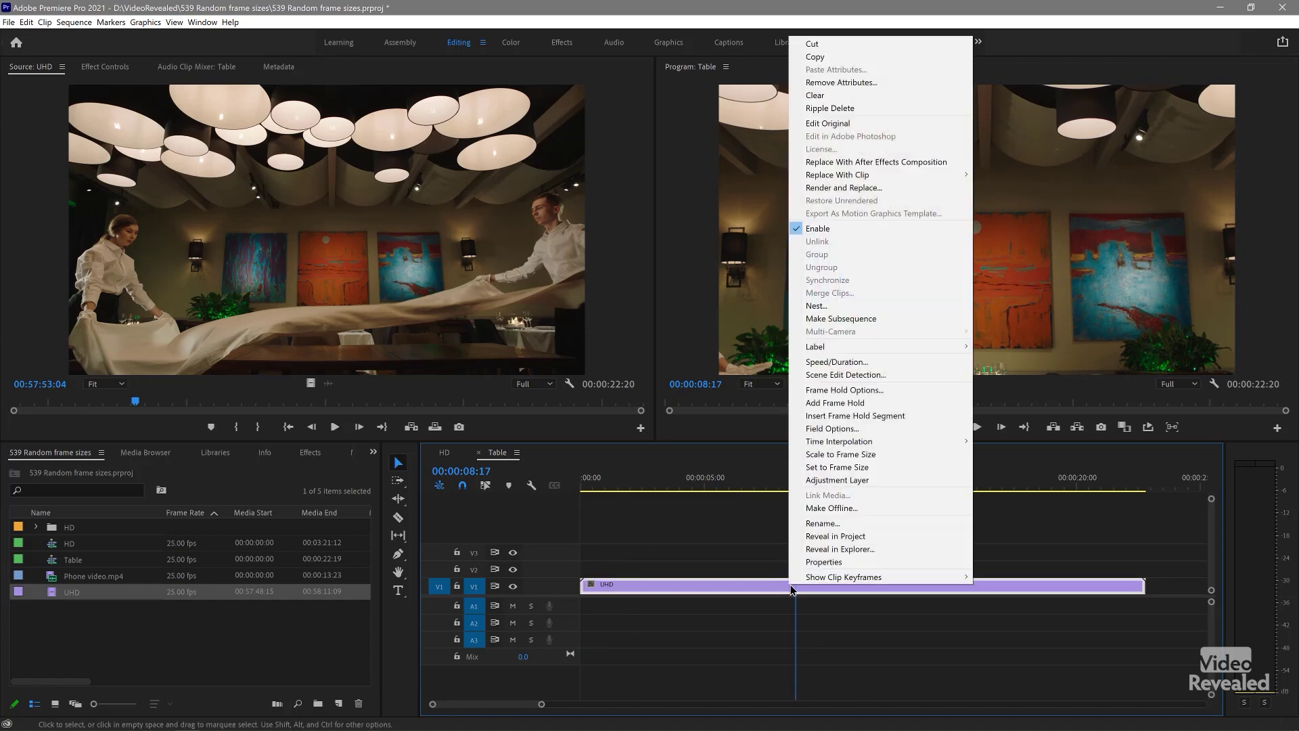
{"action": "left_click", "coordinate": [878, 474]}
{"action": "left_click_drag", "start_coordinate": [636, 491], "coordinate": [790, 492]}
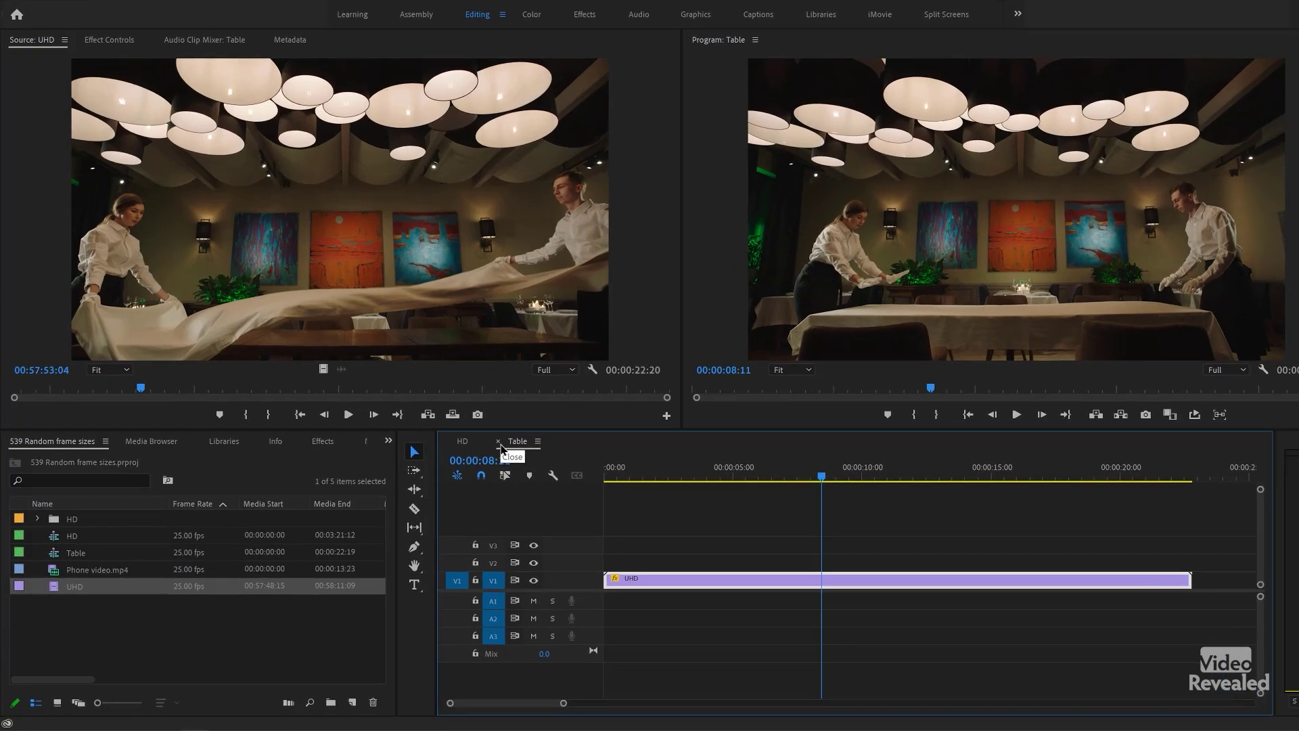
{"action": "left_click", "coordinate": [480, 453]}
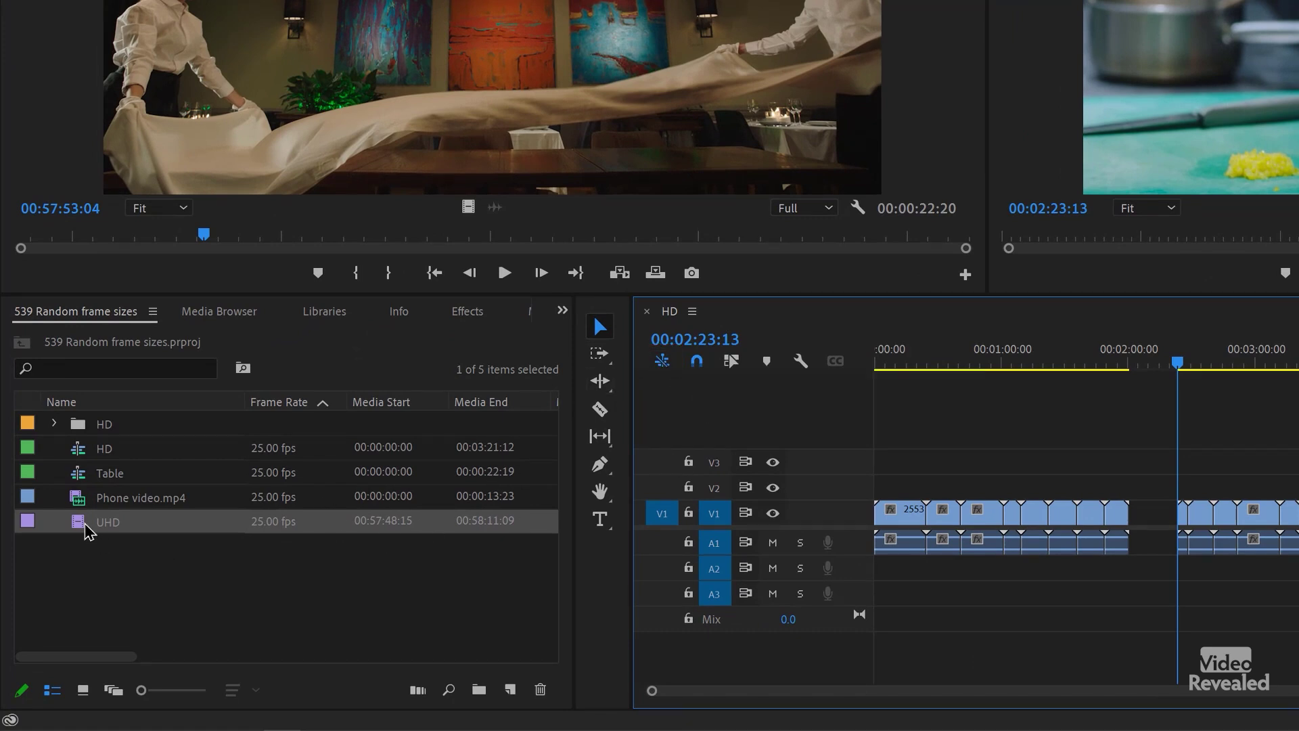
{"action": "left_click", "coordinate": [80, 477]}
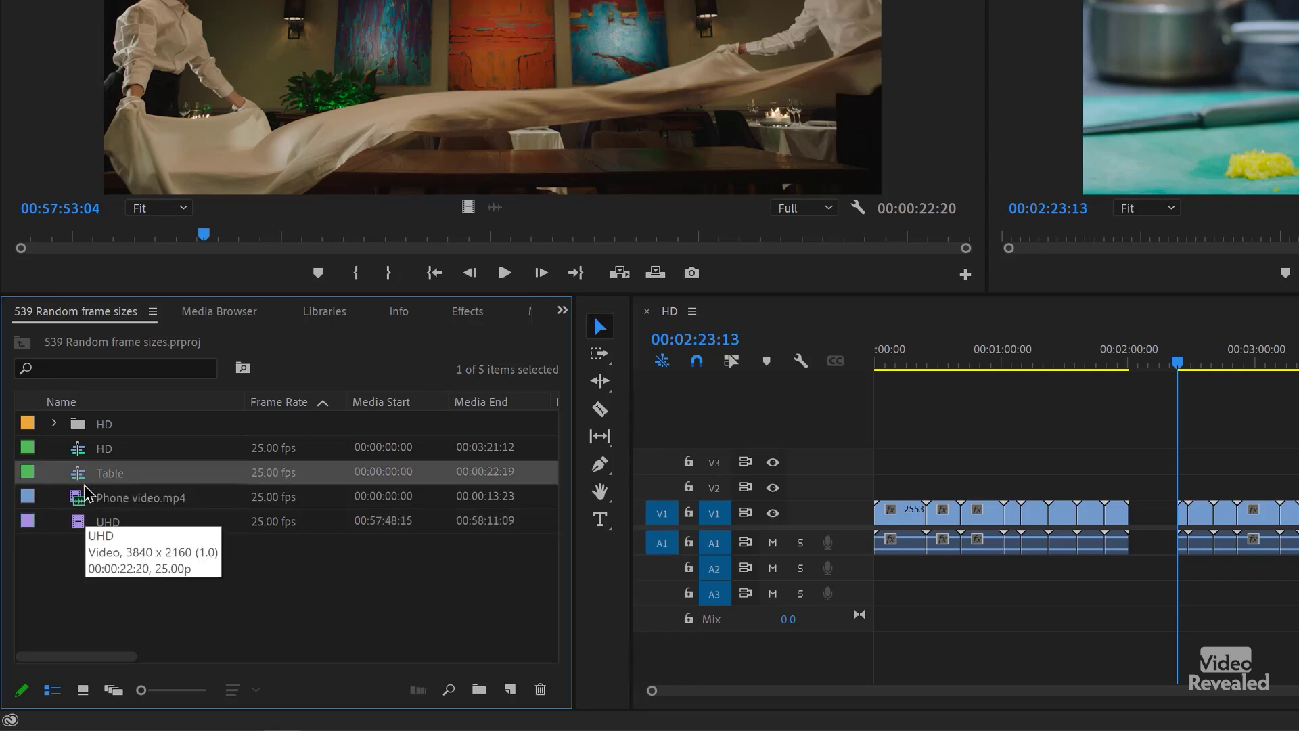
Step: Overwrite the Table sequence onto V1/A1 of HD near 00:02:06 and preview it
{"action": "left_click_drag", "start_coordinate": [590, 482], "coordinate": [1138, 518]}
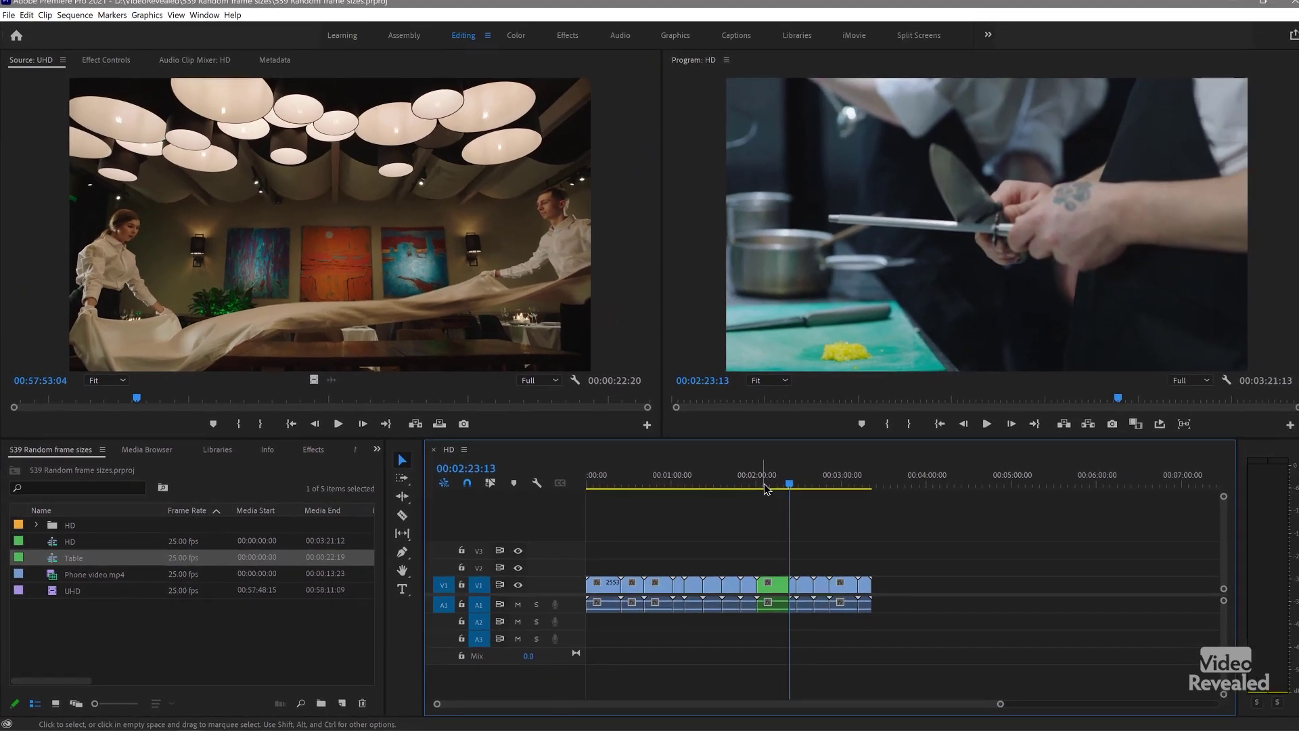
{"action": "left_click", "coordinate": [1136, 363]}
{"action": "mouse_move", "coordinate": [754, 484]}
{"action": "left_mouse_down"}
{"action": "mouse_move", "coordinate": [785, 497]}
{"action": "mouse_move", "coordinate": [768, 501]}
{"action": "left_mouse_up"}
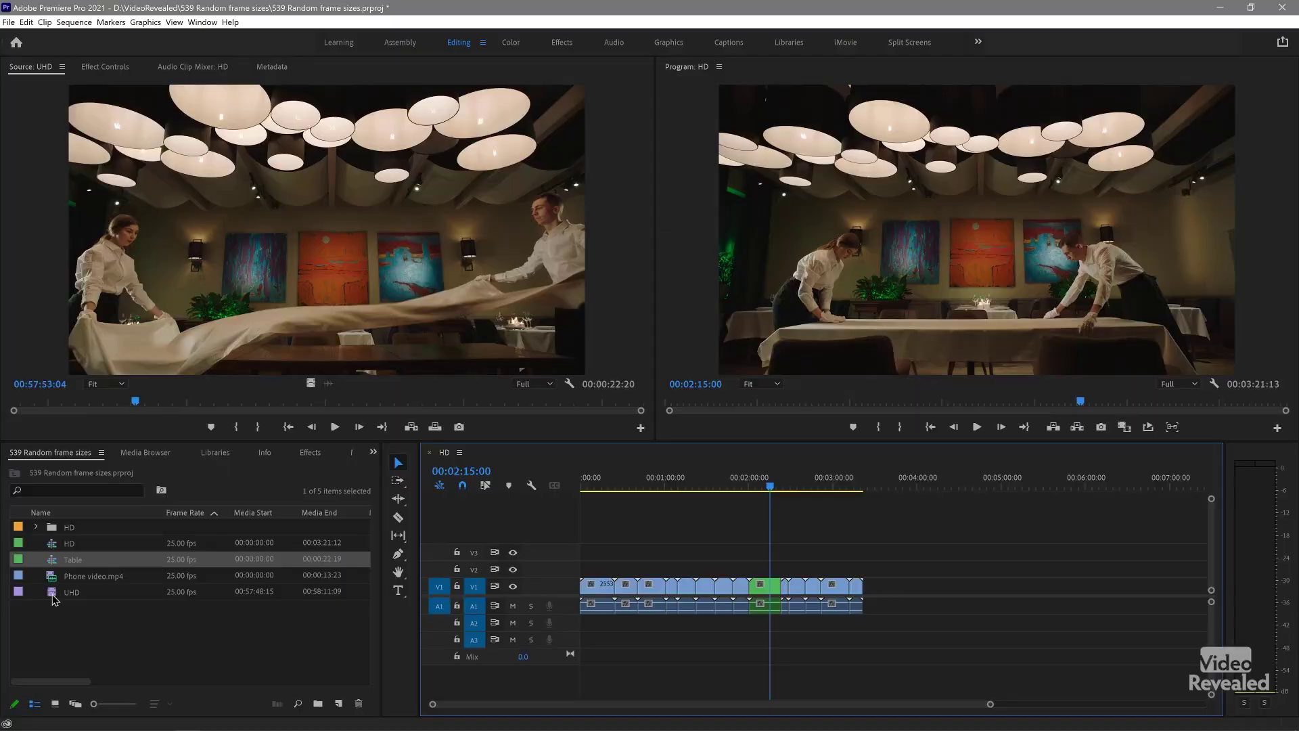
Step: Duplicate the Table sequence and rename the copy 'Veggies'
{"action": "mouse_move", "coordinate": [54, 597]}
{"action": "right_click", "coordinate": [54, 565]}
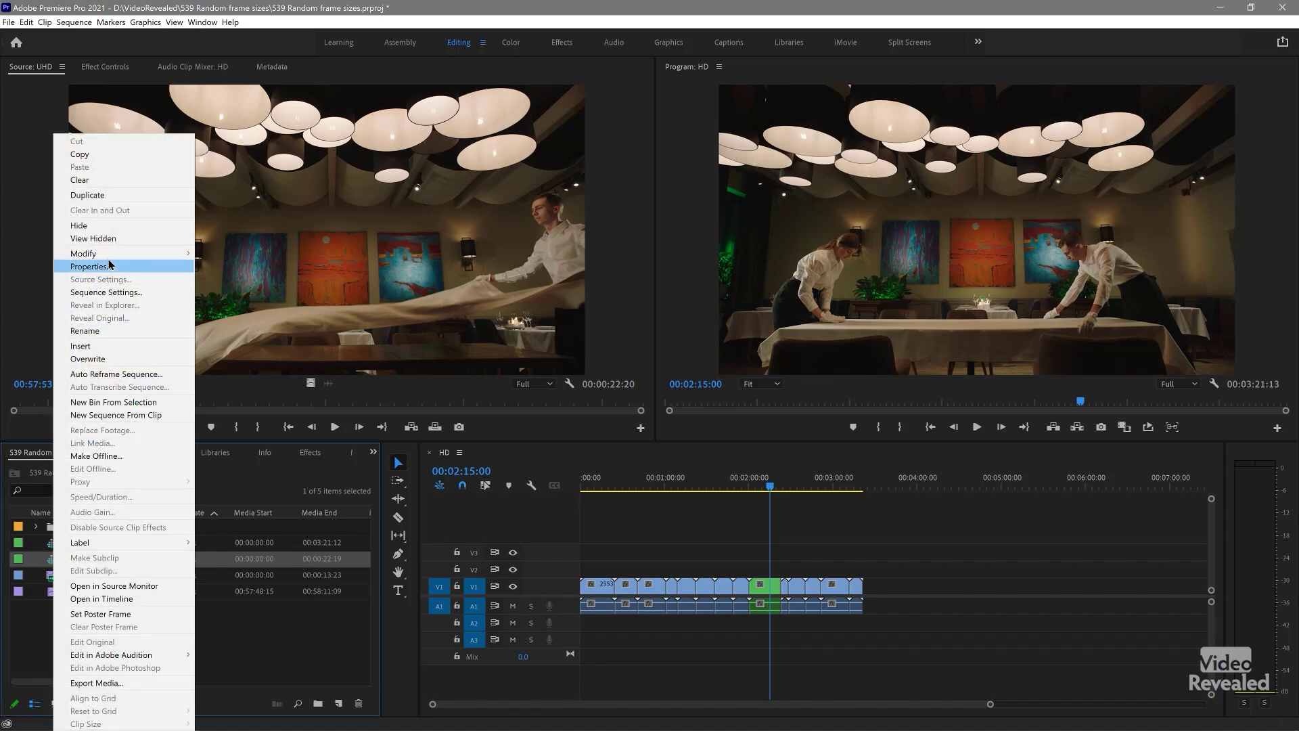
{"action": "left_click", "coordinate": [88, 195]}
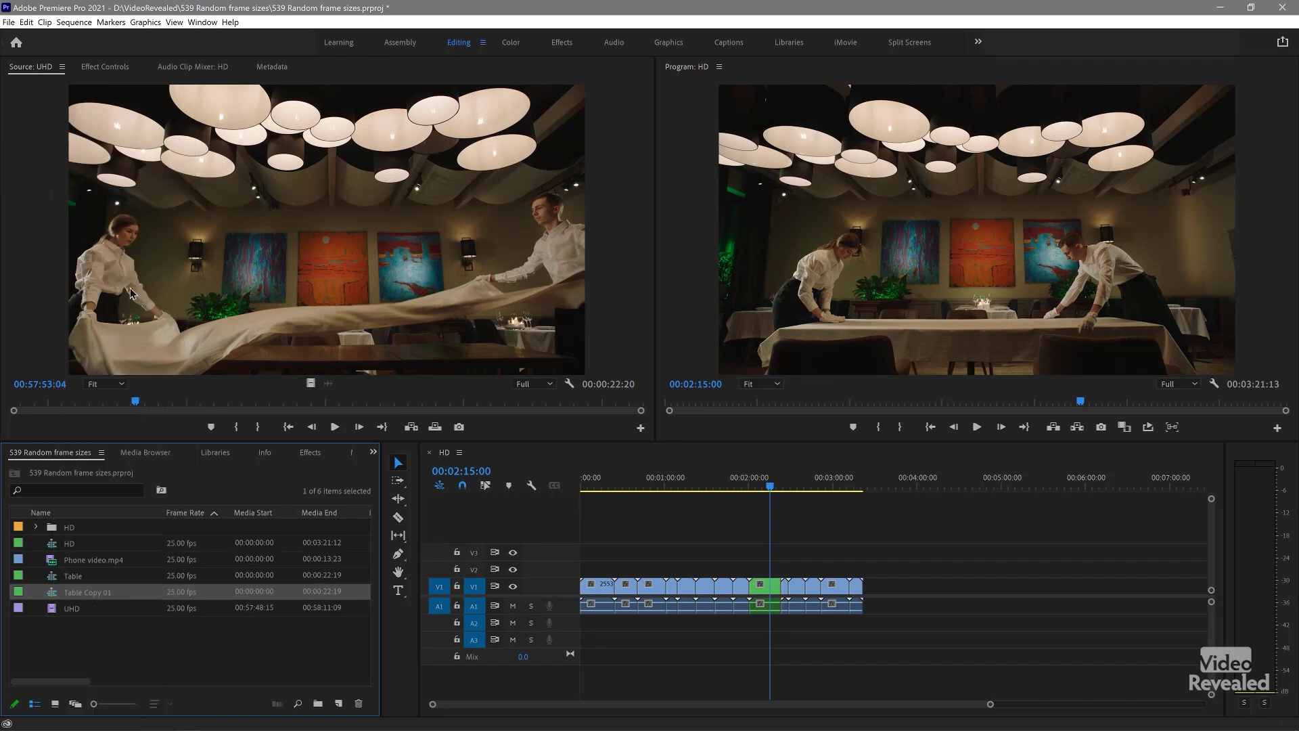
{"action": "left_click", "coordinate": [73, 593]}
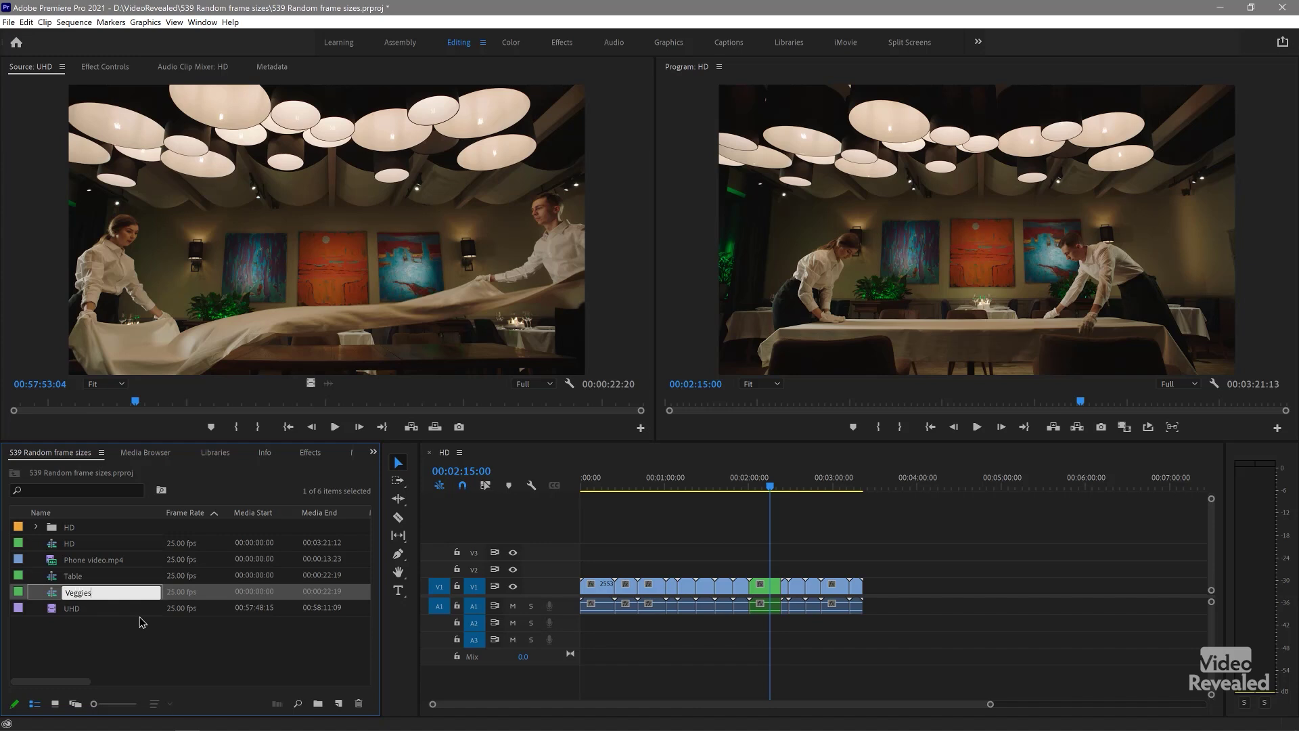
{"action": "key", "text": "Tab"}
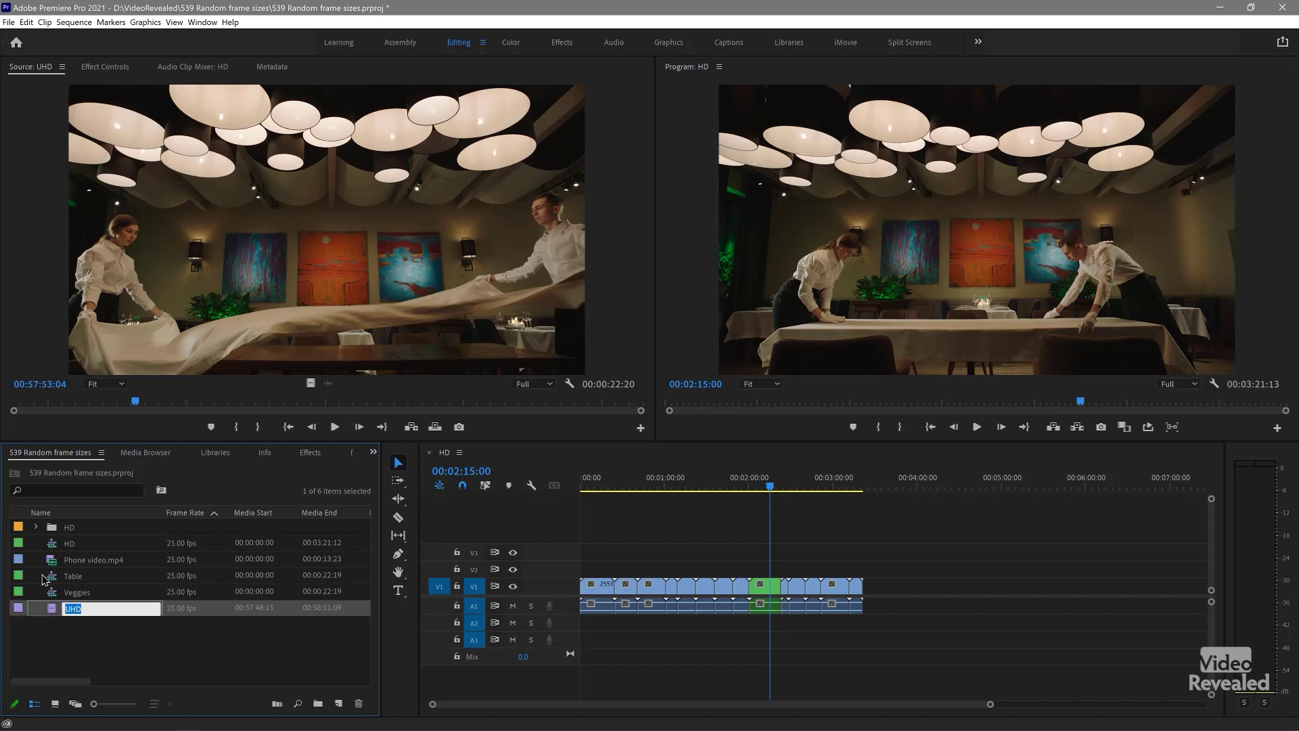
Step: In Veggies, replace the UHD clip with Phone video.mp4, keeping the existing sequence settings
{"action": "double_click", "coordinate": [53, 598]}
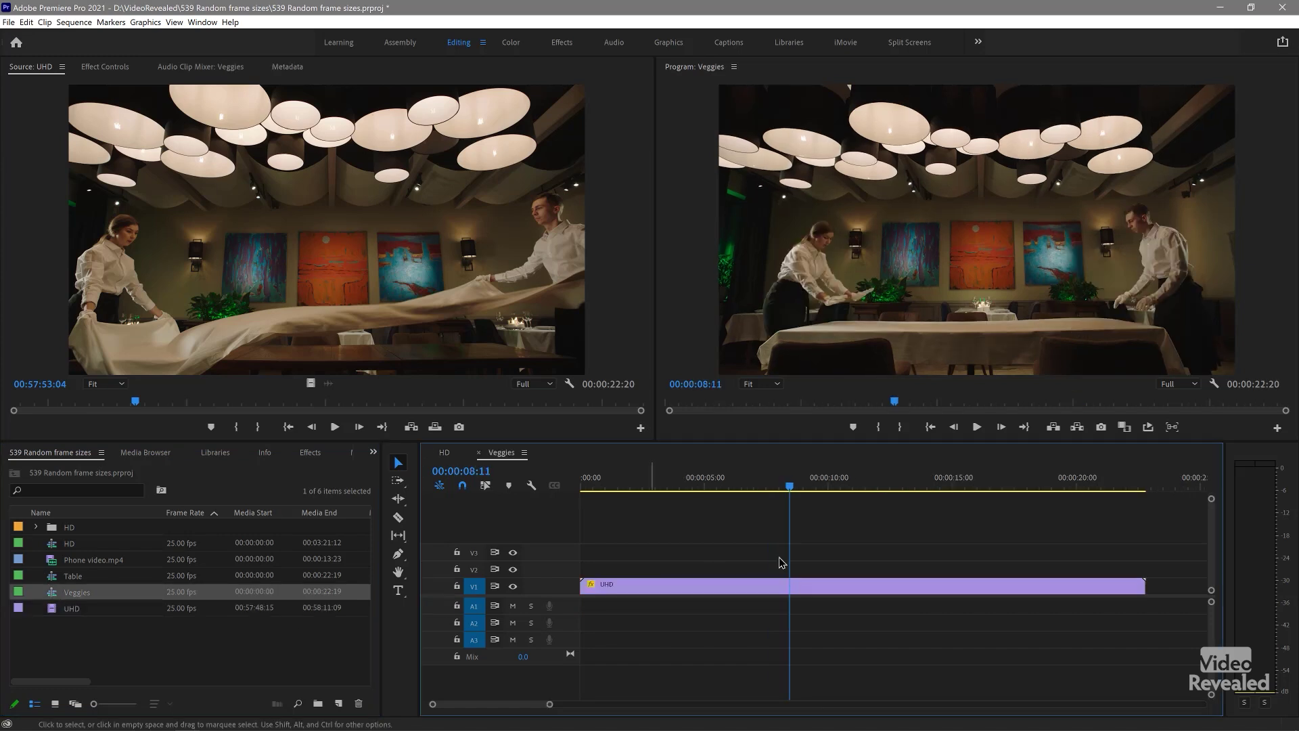
{"action": "left_click", "coordinate": [818, 586]}
{"action": "key", "text": "Delete"}
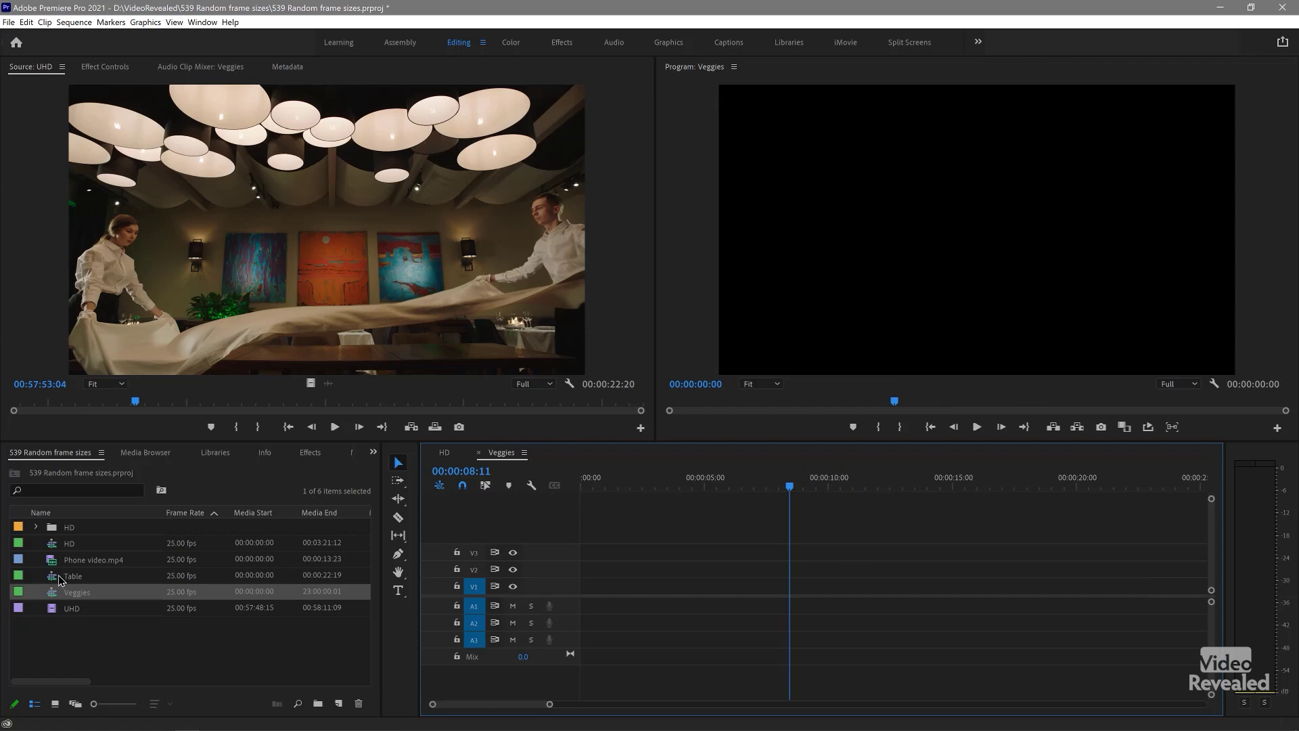
{"action": "left_click_drag", "start_coordinate": [53, 565], "coordinate": [586, 596]}
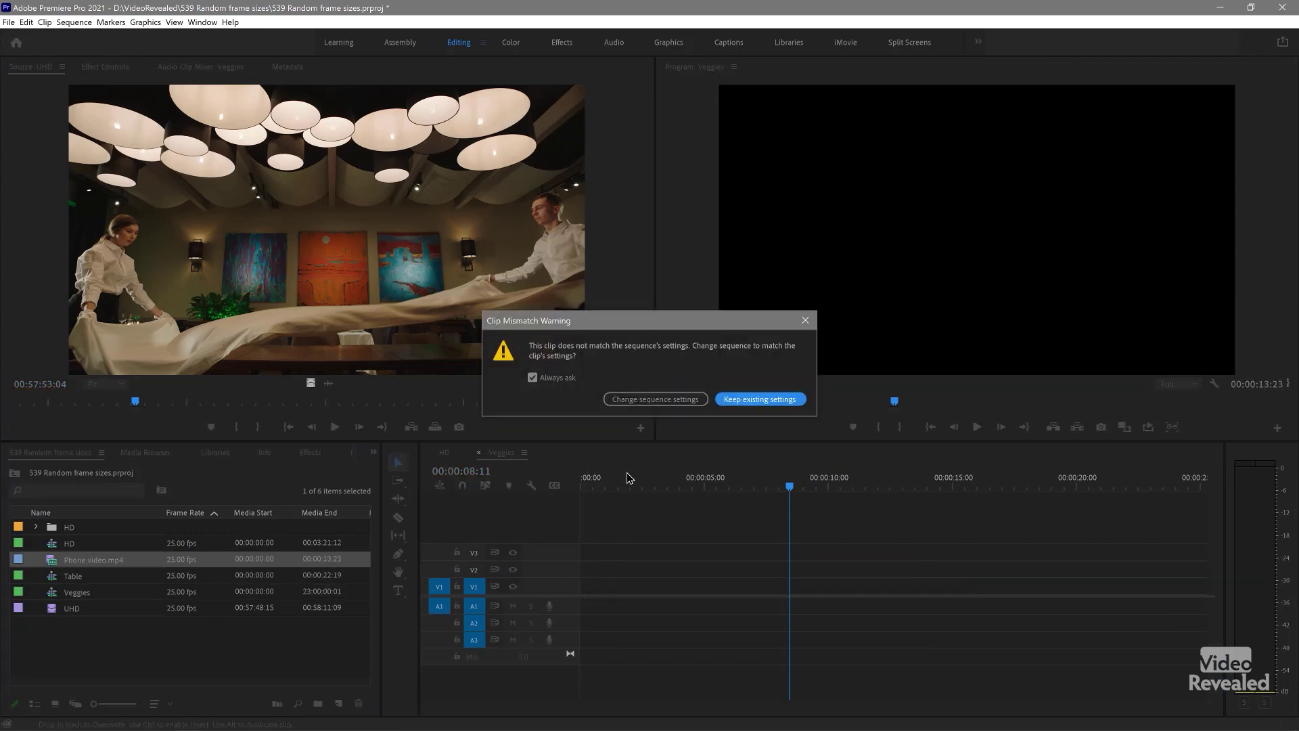
{"action": "left_click", "coordinate": [775, 402]}
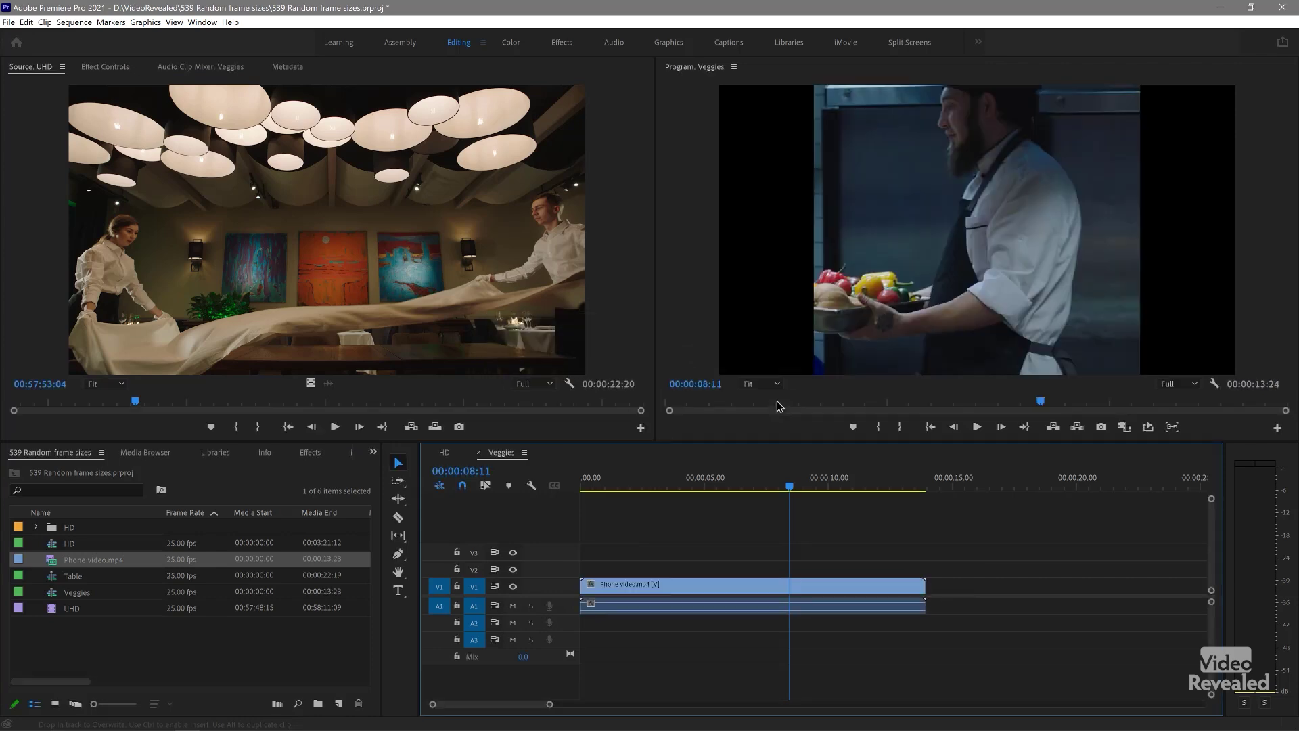
Step: Play back the phone clip, park at 00:00:06:10, and show its motion settings
{"action": "left_click", "coordinate": [757, 487]}
{"action": "key", "text": "space"}
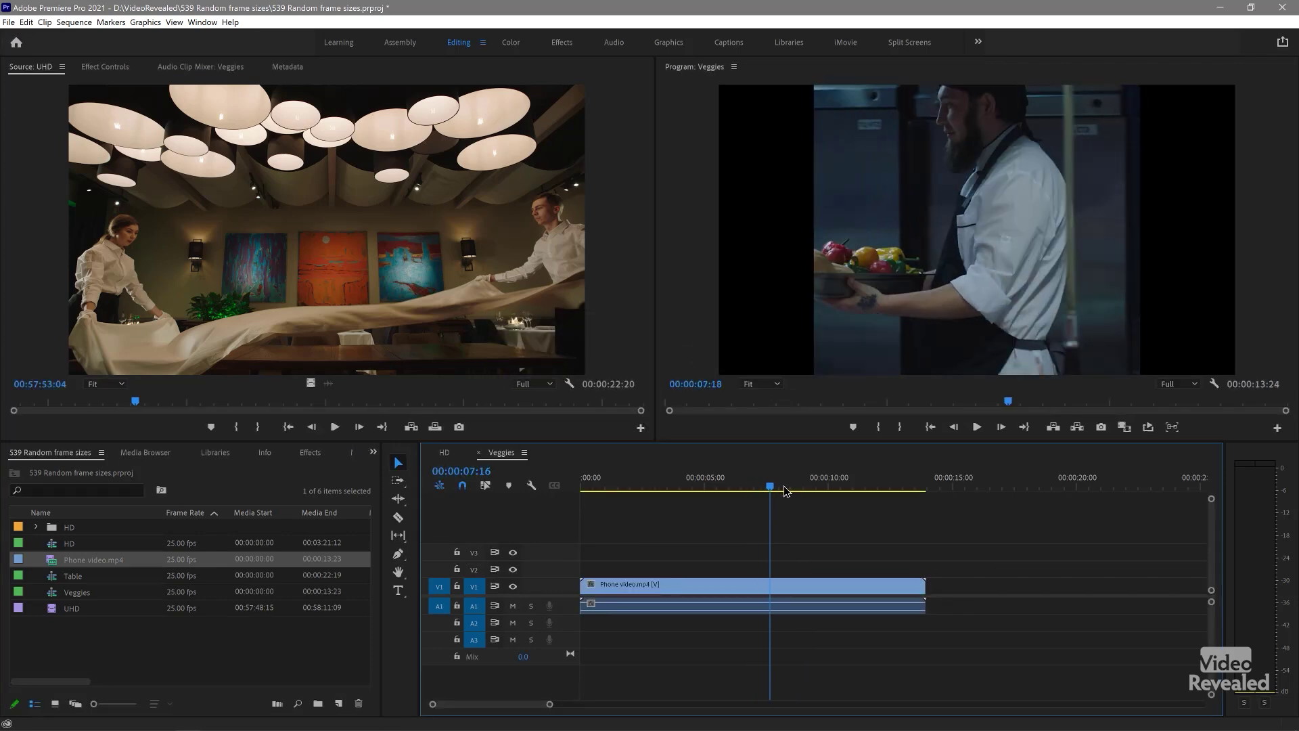
{"action": "left_click", "coordinate": [632, 488]}
{"action": "key", "text": "l"}
{"action": "key", "text": "l"}
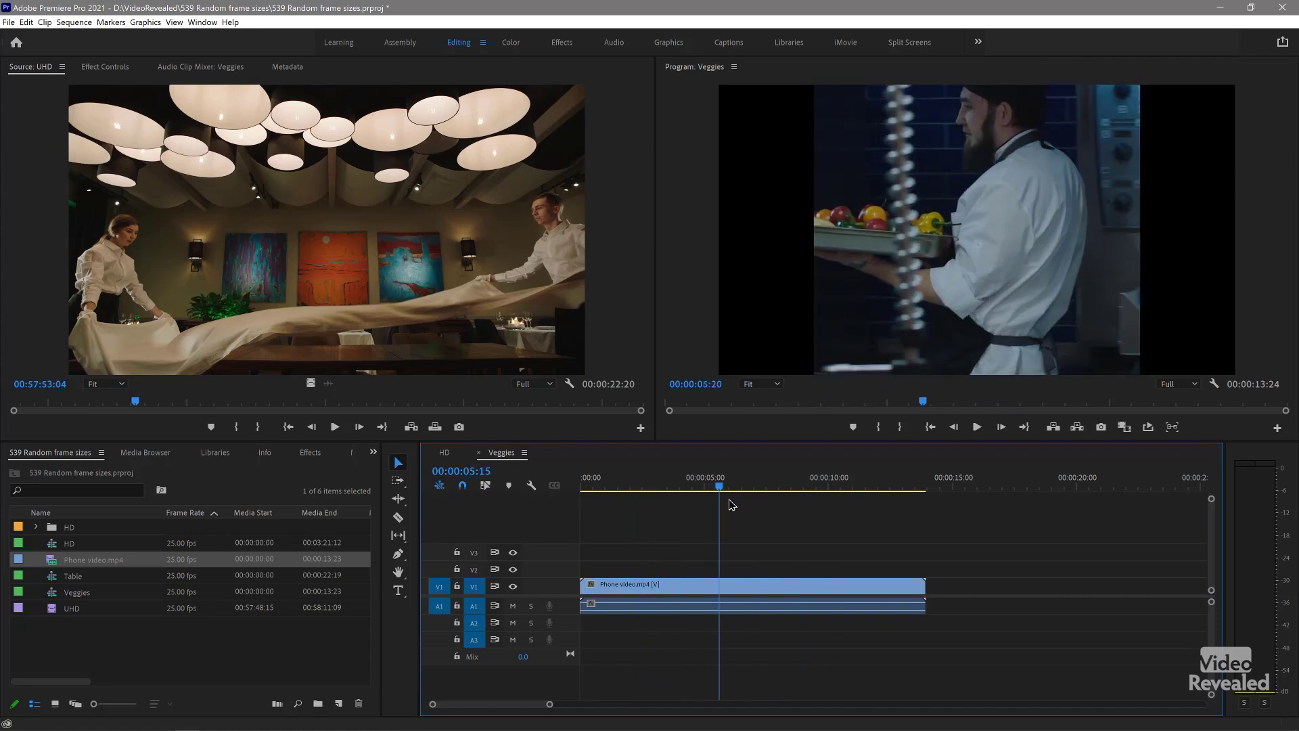
{"action": "left_click", "coordinate": [739, 487]}
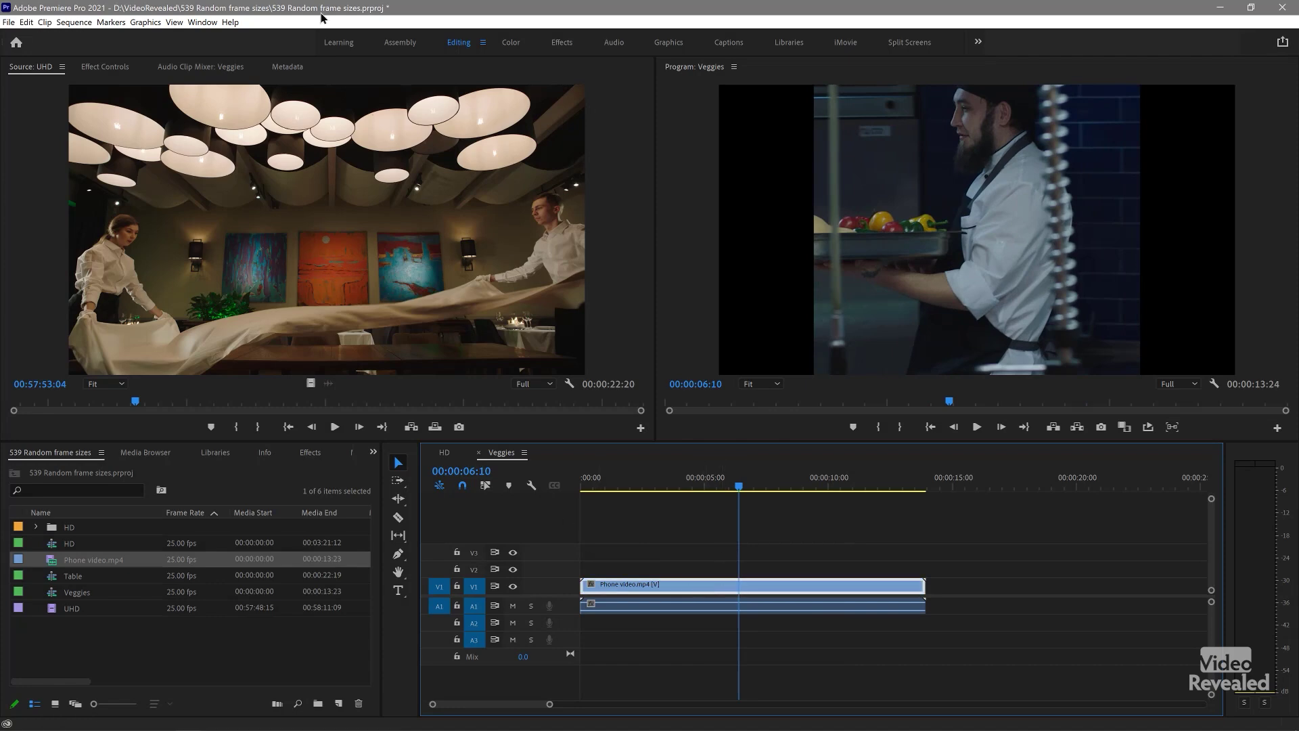
{"action": "left_click", "coordinate": [125, 68]}
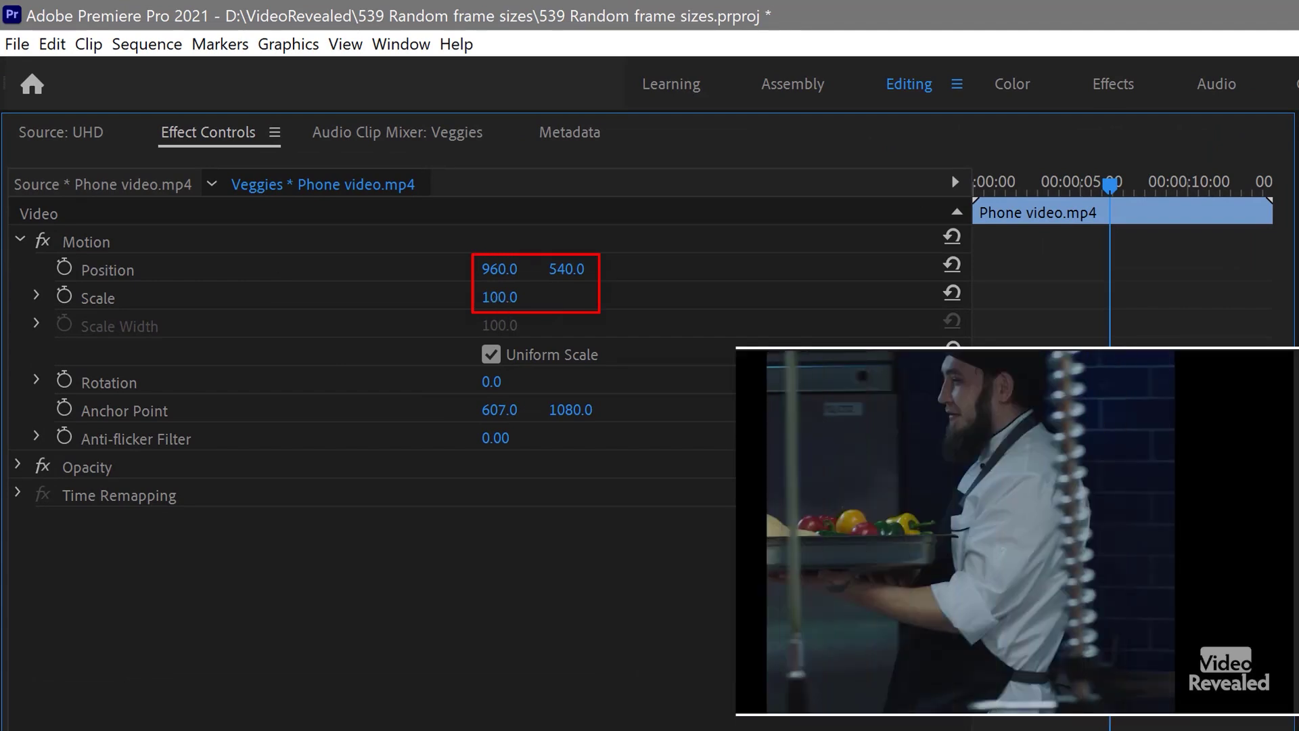
Step: Scale the phone clip to 159 and set its Position to 960, 1087
{"action": "mouse_move", "coordinate": [499, 297]}
{"action": "left_mouse_down"}
{"action": "mouse_move", "coordinate": [539, 297]}
{"action": "mouse_move", "coordinate": [519, 300]}
{"action": "left_mouse_up"}
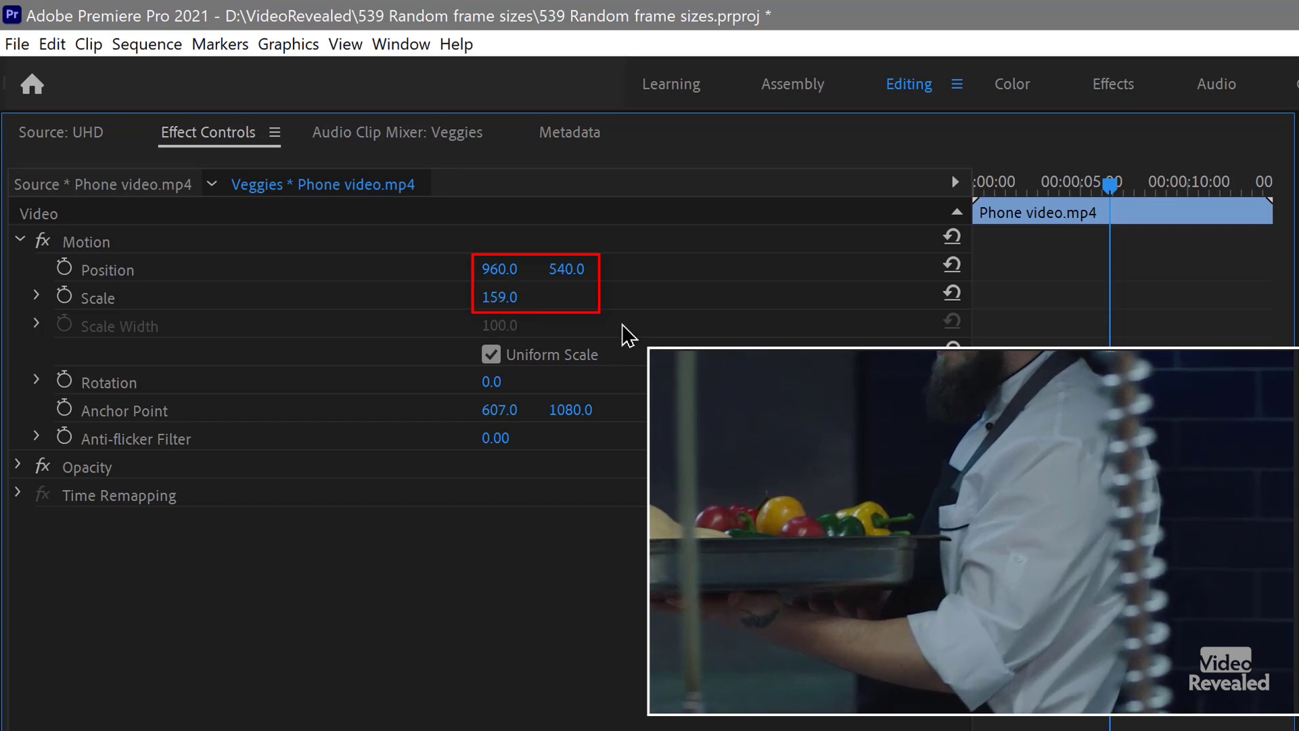
{"action": "left_click_drag", "start_coordinate": [570, 270], "coordinate": [941, 271]}
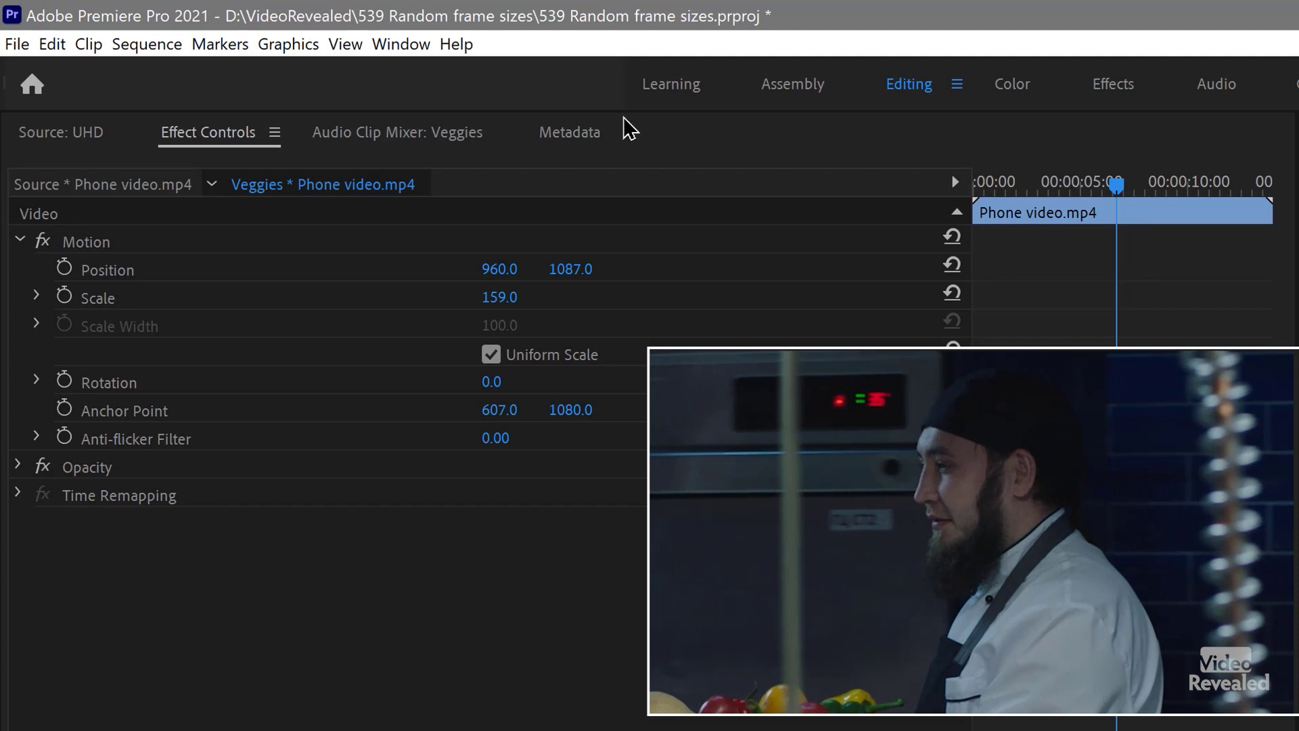
Step: Keyframe the phone clip's Position from 960, 1087 to 960, 178, then replay the pan
{"action": "left_click", "coordinate": [64, 269]}
{"action": "left_click_drag", "start_coordinate": [1117, 203], "coordinate": [1181, 203]}
{"action": "left_click_drag", "start_coordinate": [592, 278], "coordinate": [391, 278]}
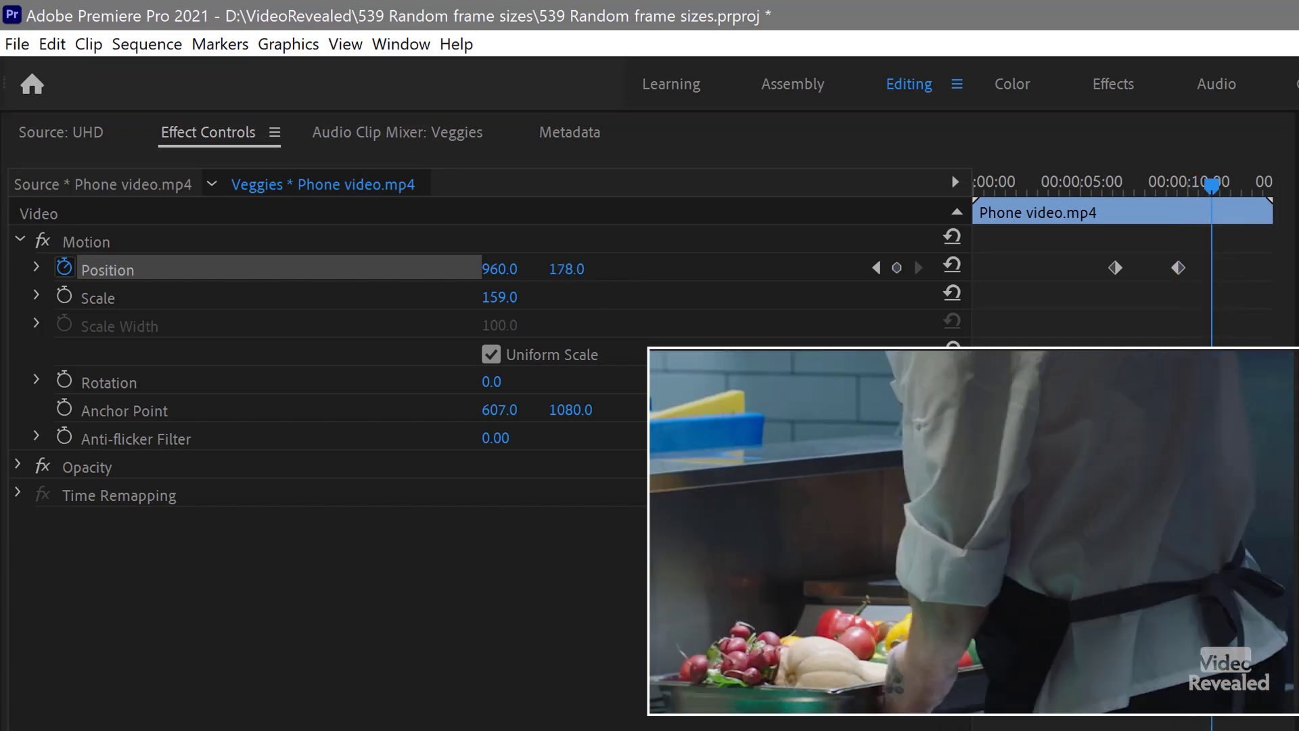
{"action": "key", "text": "j"}
{"action": "key", "text": "l"}
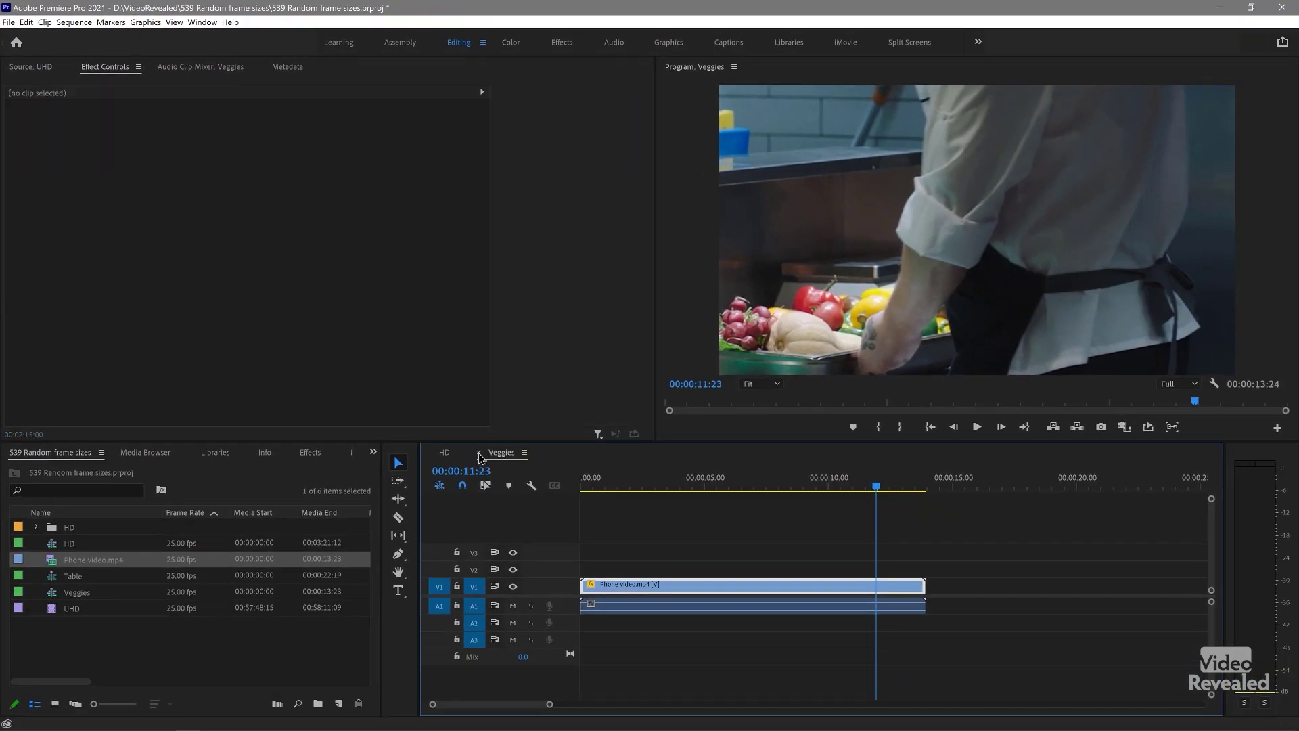
Step: Back in the HD timeline, insert the Veggies sequence at about 01:40
{"action": "left_click", "coordinate": [479, 455]}
{"action": "left_click_drag", "start_coordinate": [752, 487], "coordinate": [715, 498]}
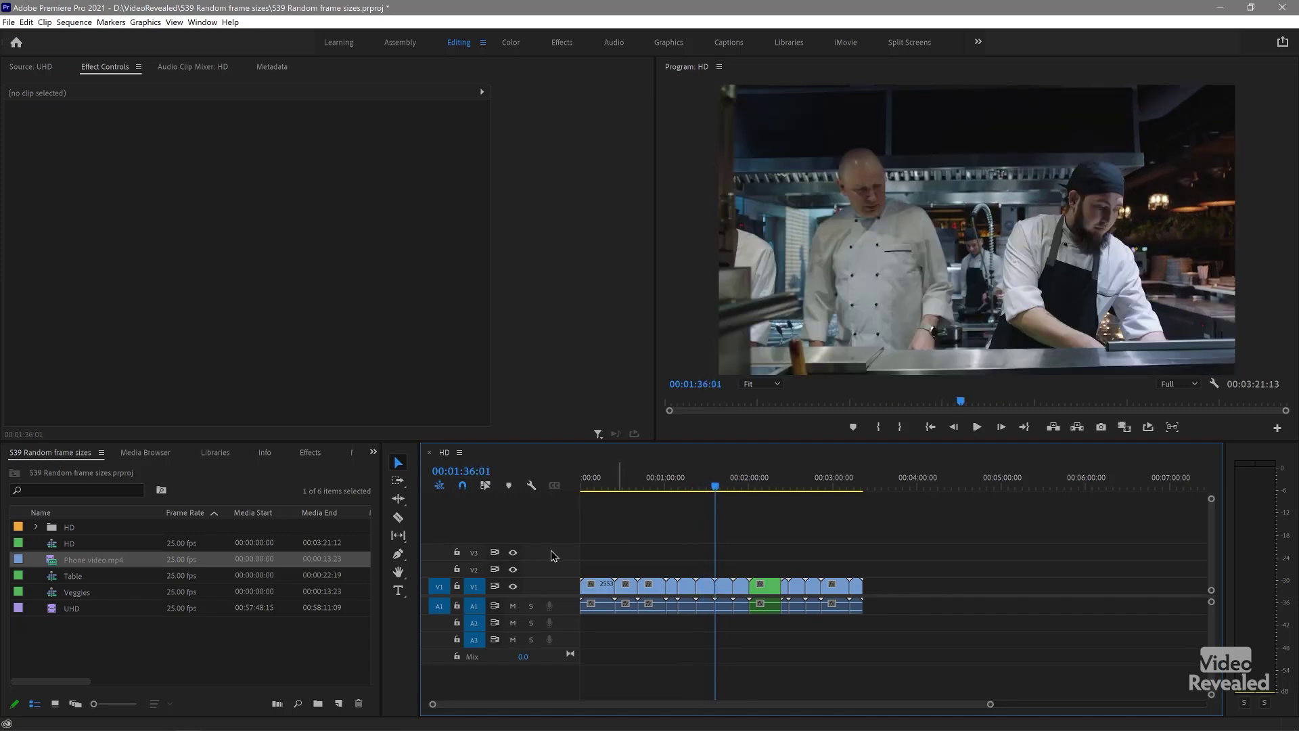
{"action": "left_click", "coordinate": [58, 595]}
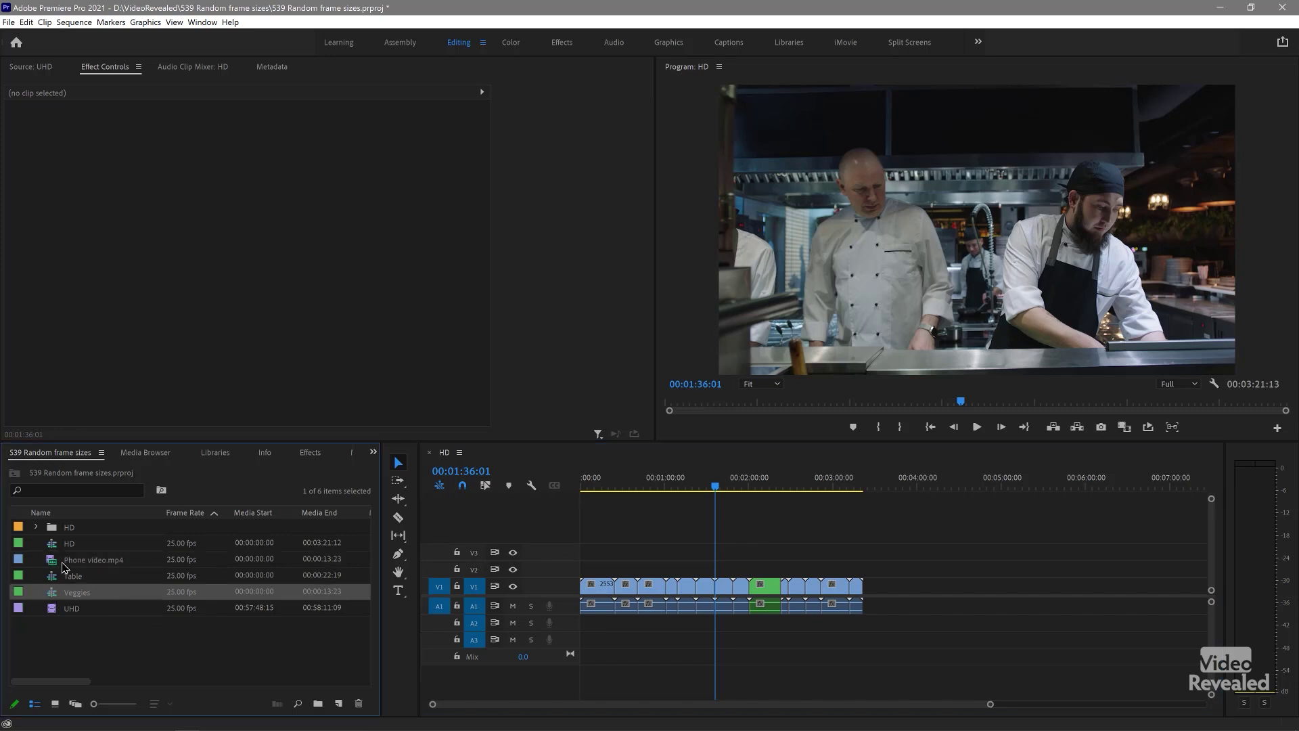
{"action": "left_click_drag", "start_coordinate": [440, 640], "coordinate": [724, 604]}
Step: Preview the inserted Veggies clip from 01:34:24 and zoom the timeline in on it
{"action": "left_click", "coordinate": [719, 496]}
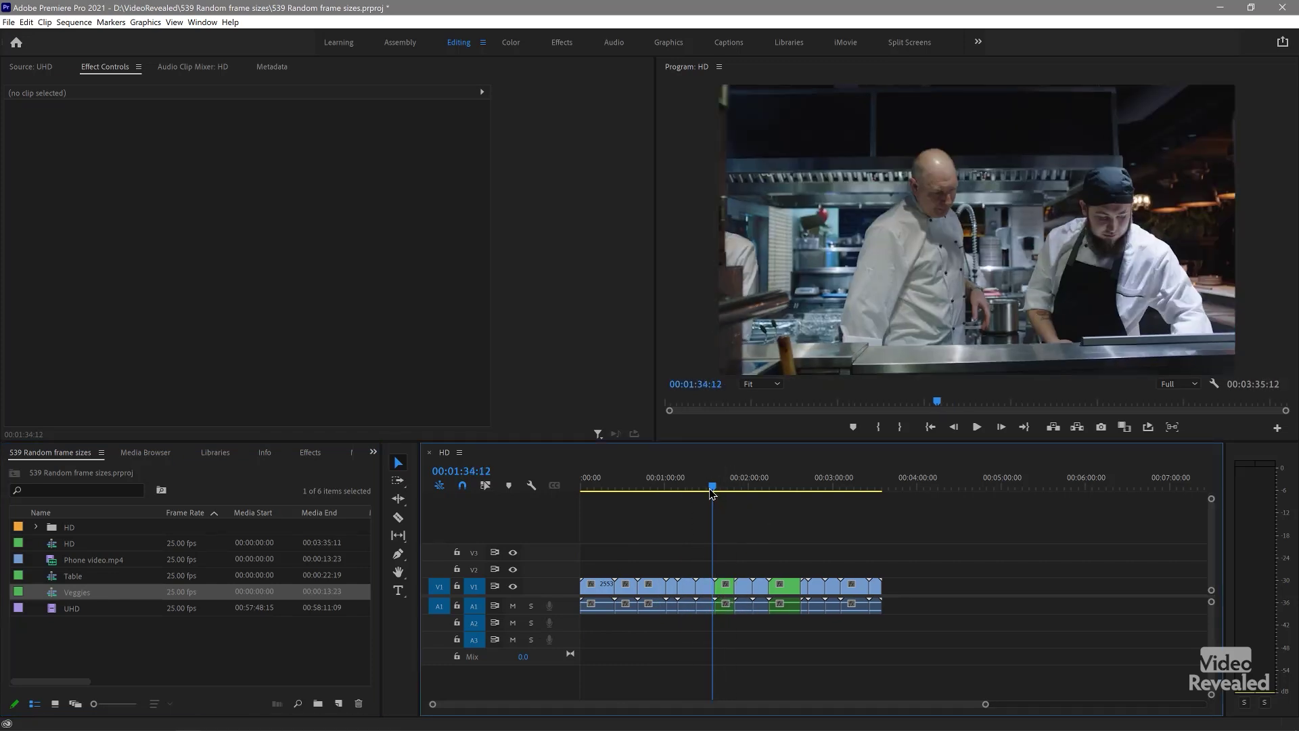
{"action": "mouse_move", "coordinate": [719, 496]}
{"action": "left_mouse_down"}
{"action": "mouse_move", "coordinate": [784, 504]}
{"action": "mouse_move", "coordinate": [726, 507]}
{"action": "left_mouse_up"}
{"action": "key", "text": "="}
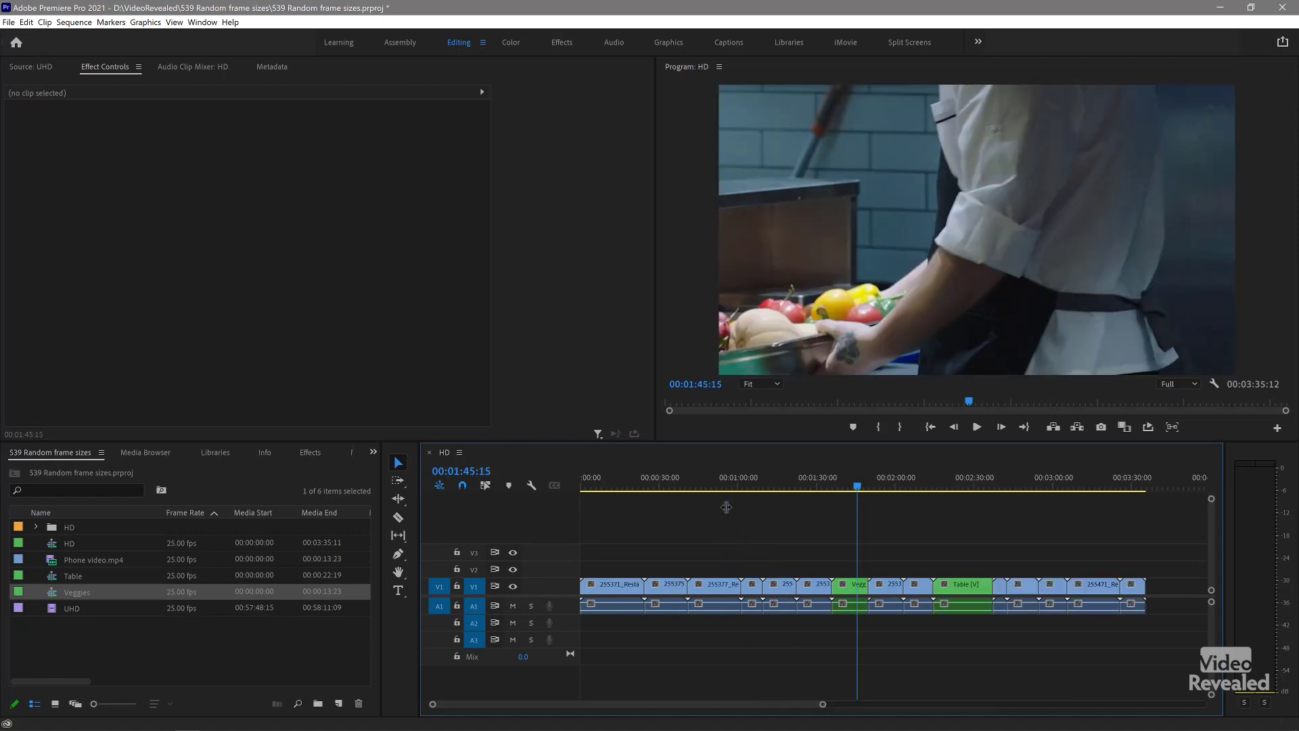